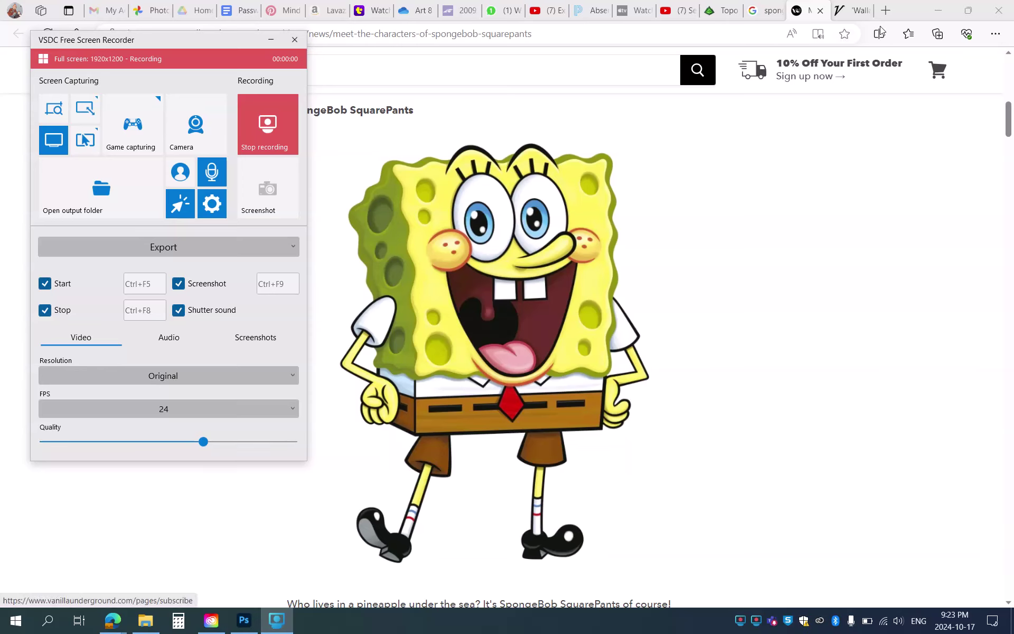
Start saving the SpongeBob picture from the browser's context menu, then cancel it.
{"action": "left_click", "coordinate": [904, 14]}
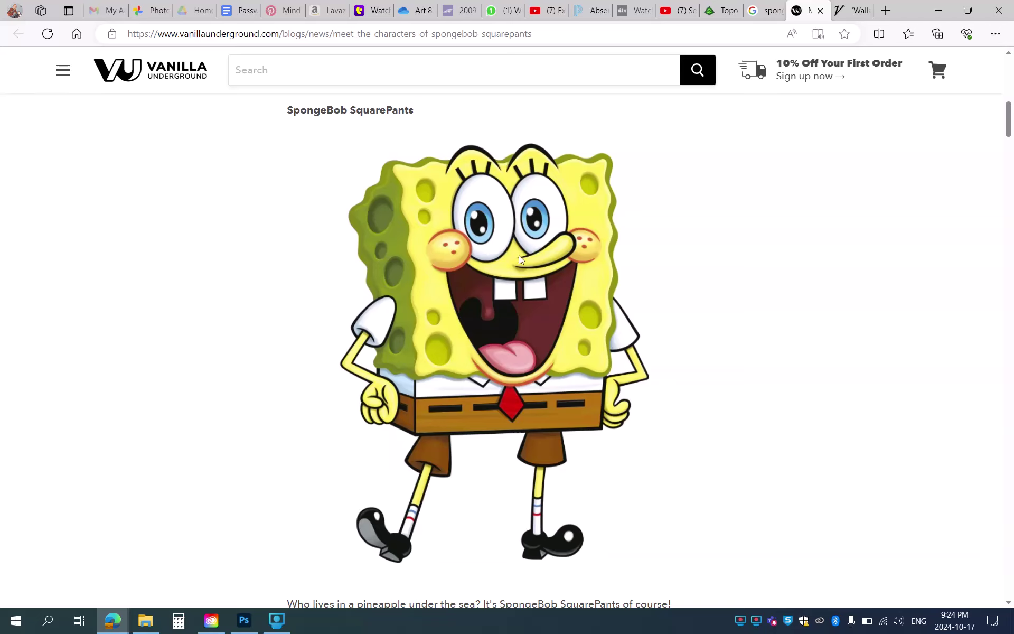
{"action": "right_click", "coordinate": [496, 328]}
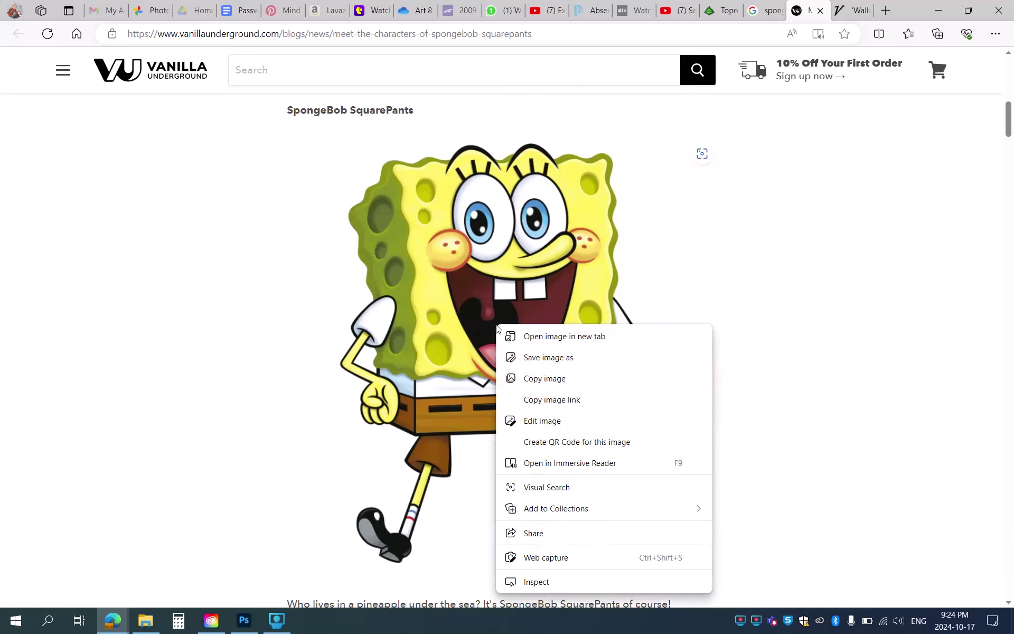
{"action": "left_click", "coordinate": [546, 358]}
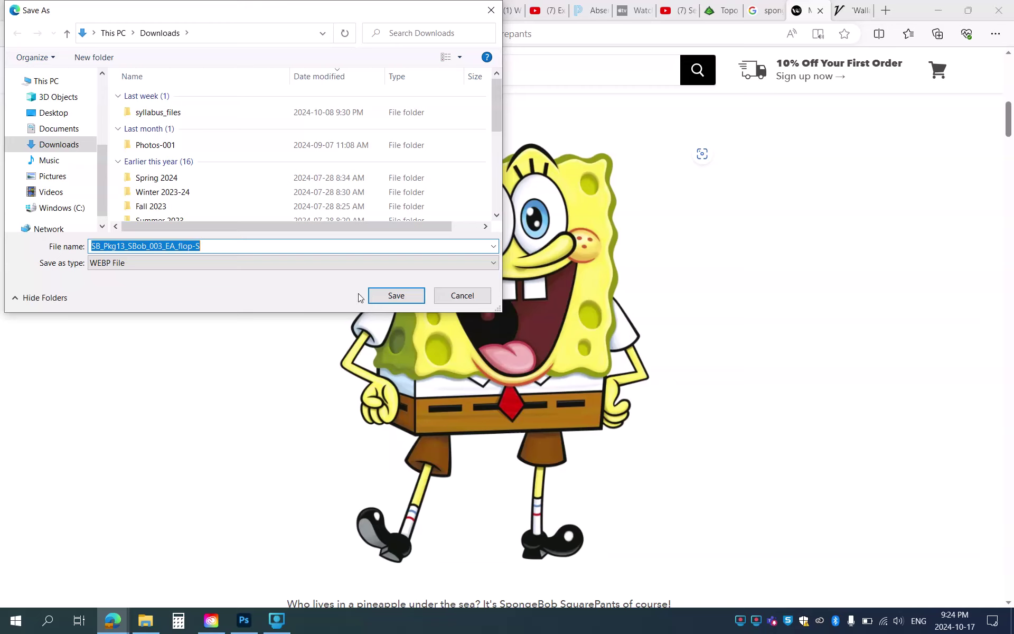
{"action": "left_click", "coordinate": [453, 296]}
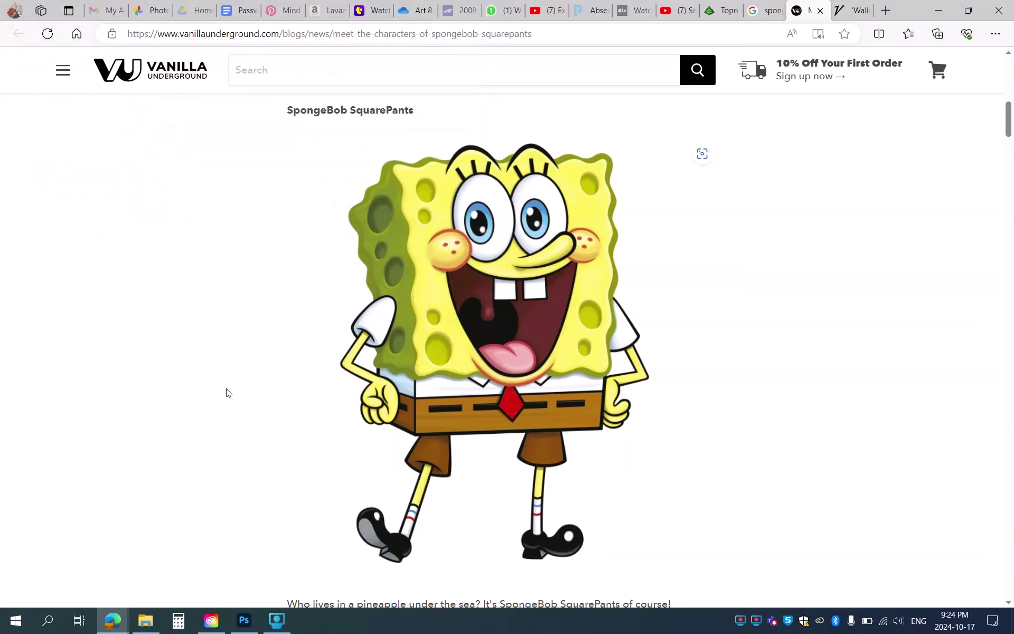
Launch Snip & Sketch and snip a rectangle around the SpongeBob figure.
{"action": "left_click", "coordinate": [15, 622]}
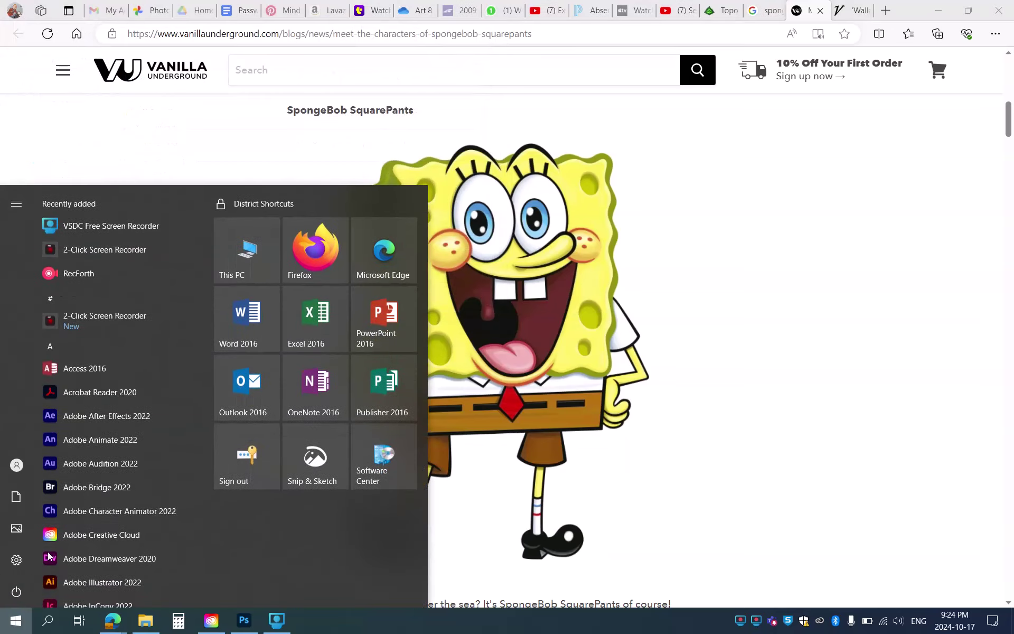
{"action": "left_click", "coordinate": [290, 471]}
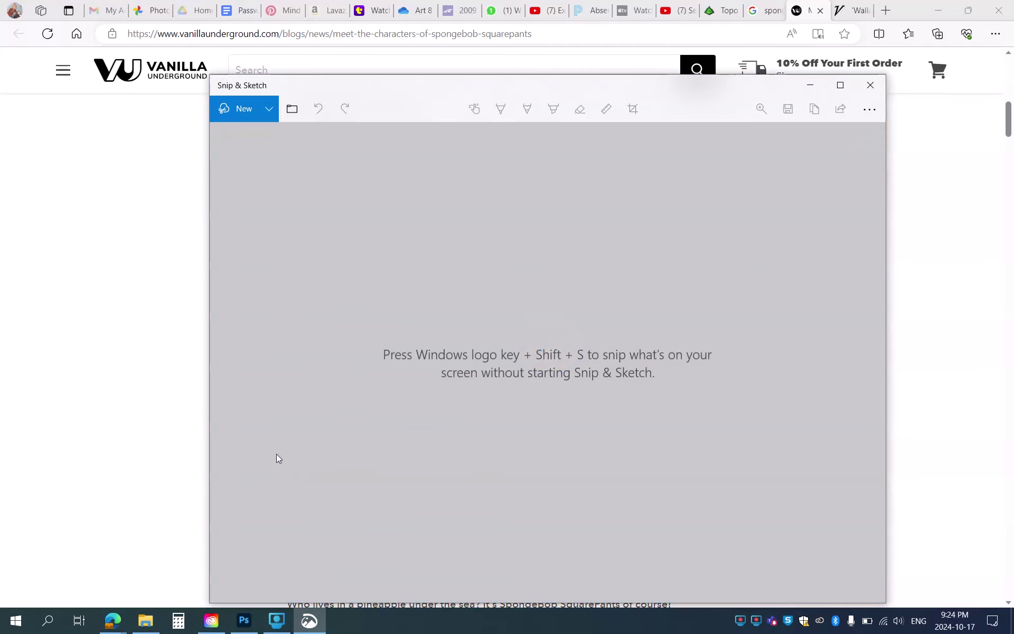
{"action": "left_click", "coordinate": [244, 110]}
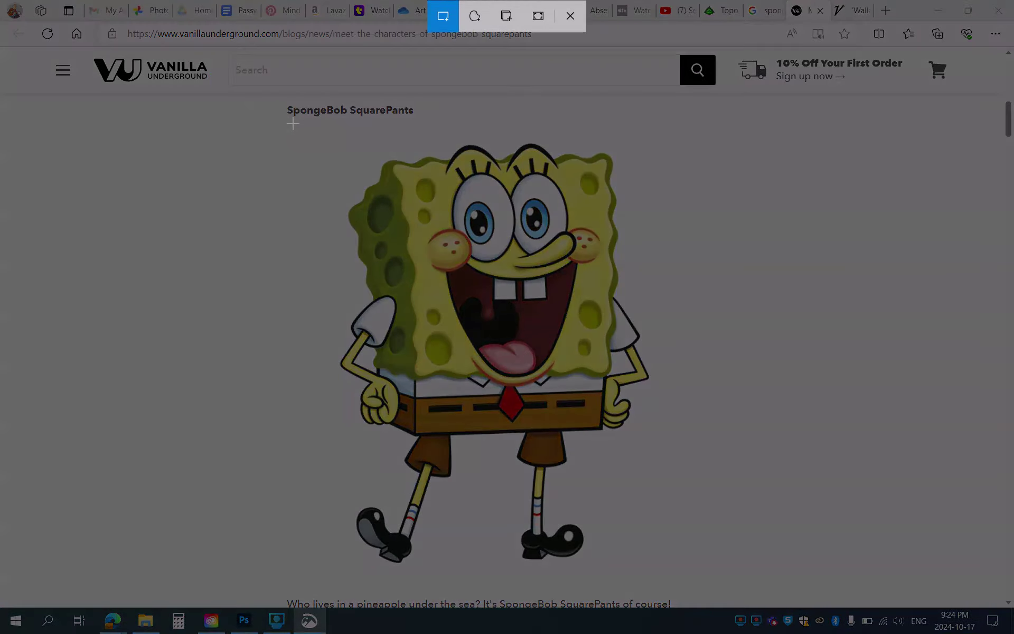
{"action": "mouse_move", "coordinate": [293, 123]}
{"action": "left_mouse_down"}
{"action": "mouse_move", "coordinate": [438, 276]}
{"action": "mouse_move", "coordinate": [554, 425]}
{"action": "mouse_move", "coordinate": [618, 541]}
{"action": "mouse_move", "coordinate": [659, 564]}
{"action": "mouse_move", "coordinate": [673, 589]}
{"action": "left_mouse_up"}
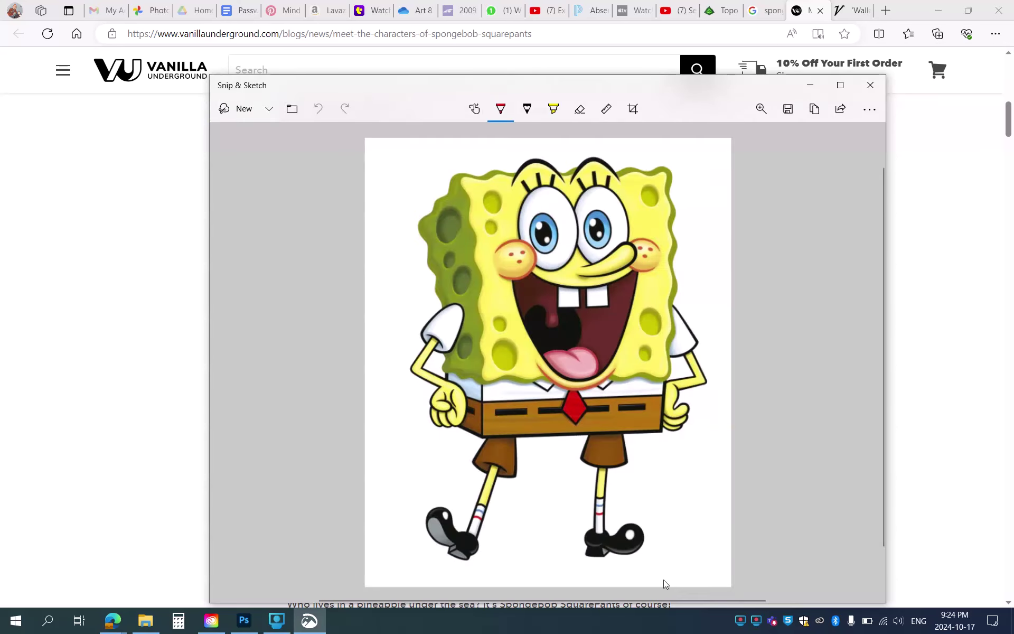
Save the snip to Downloads as the JPG file 'Spongebob'.
{"action": "left_click", "coordinate": [787, 110]}
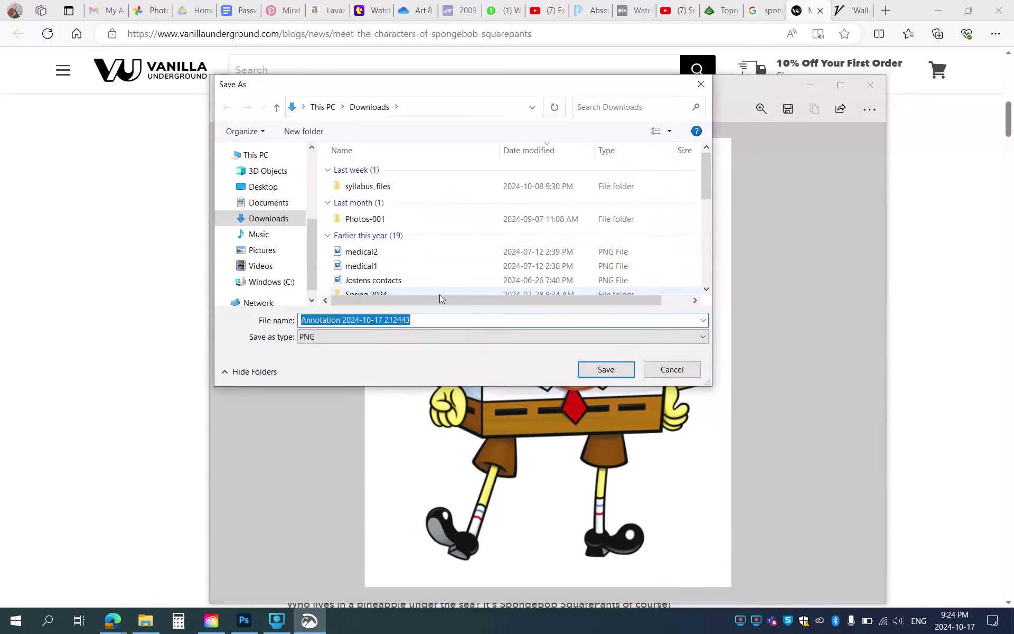
{"action": "type", "text": "Spo"}
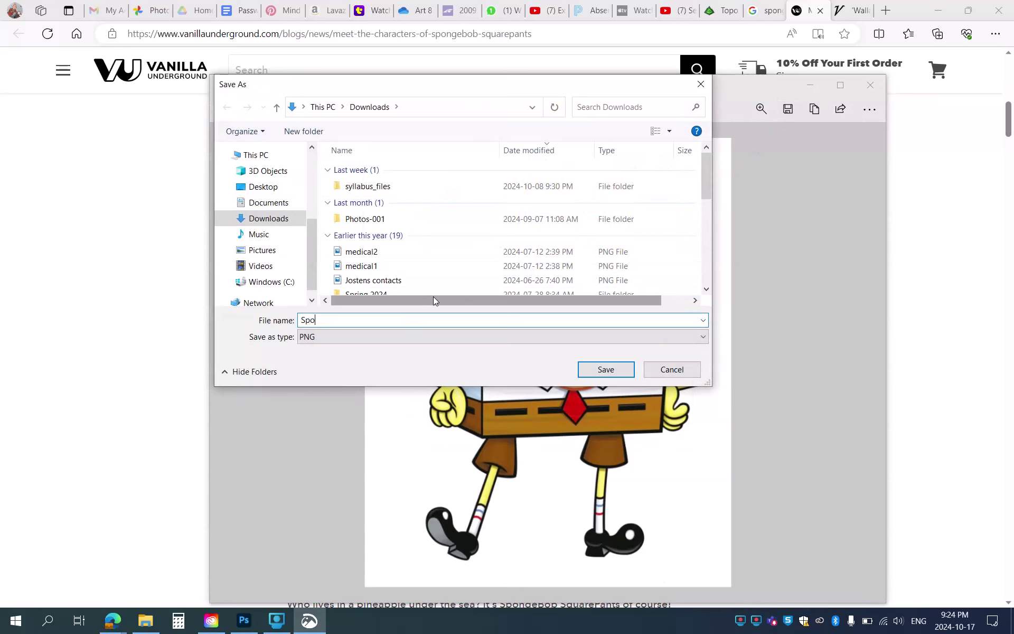
{"action": "type", "text": "ngebob"}
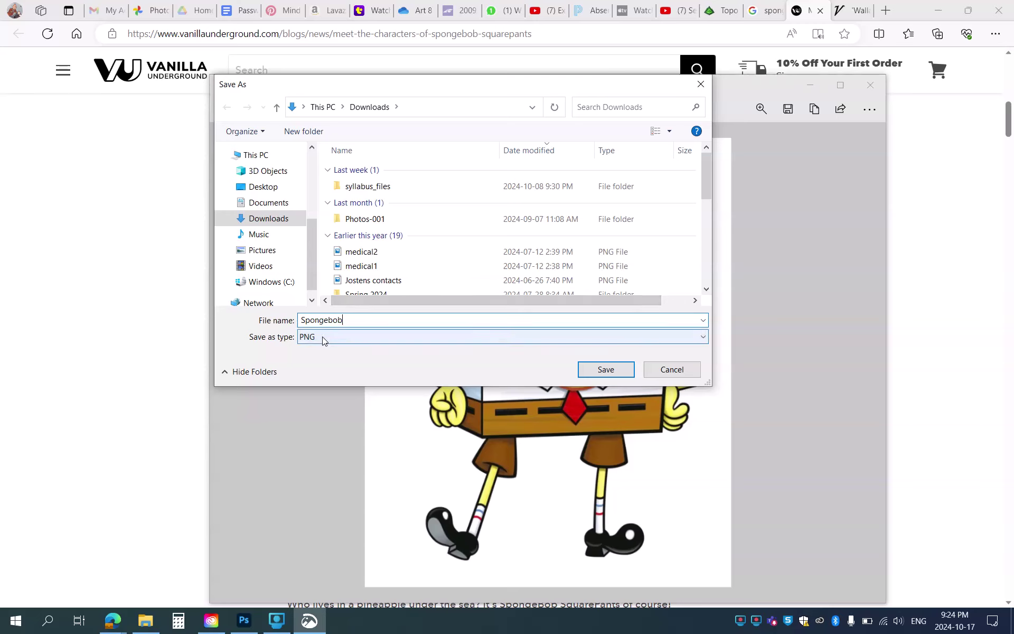
{"action": "left_click", "coordinate": [647, 336]}
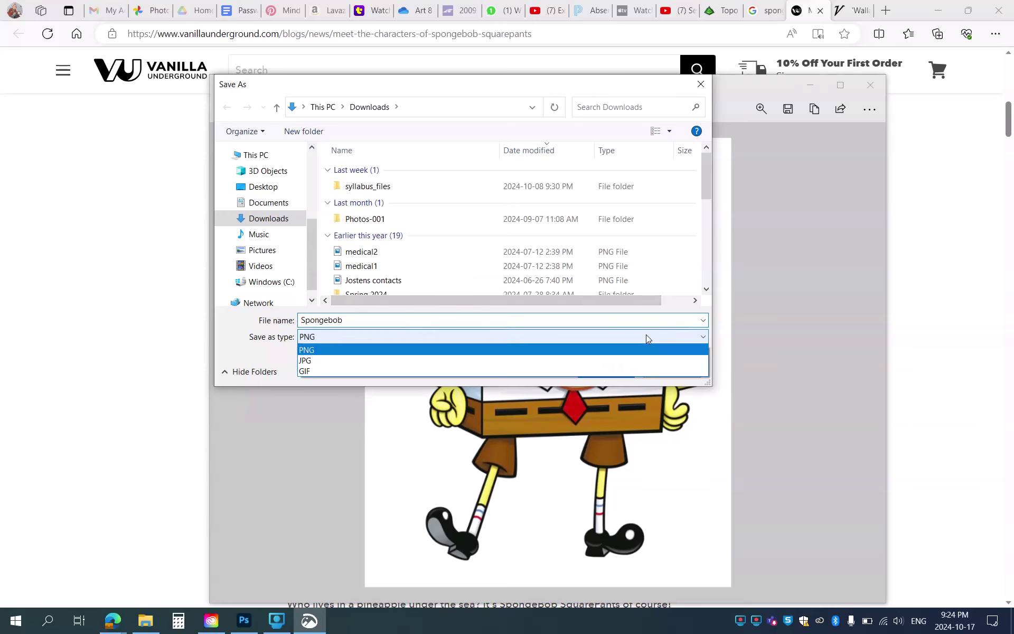
{"action": "left_click", "coordinate": [623, 365]}
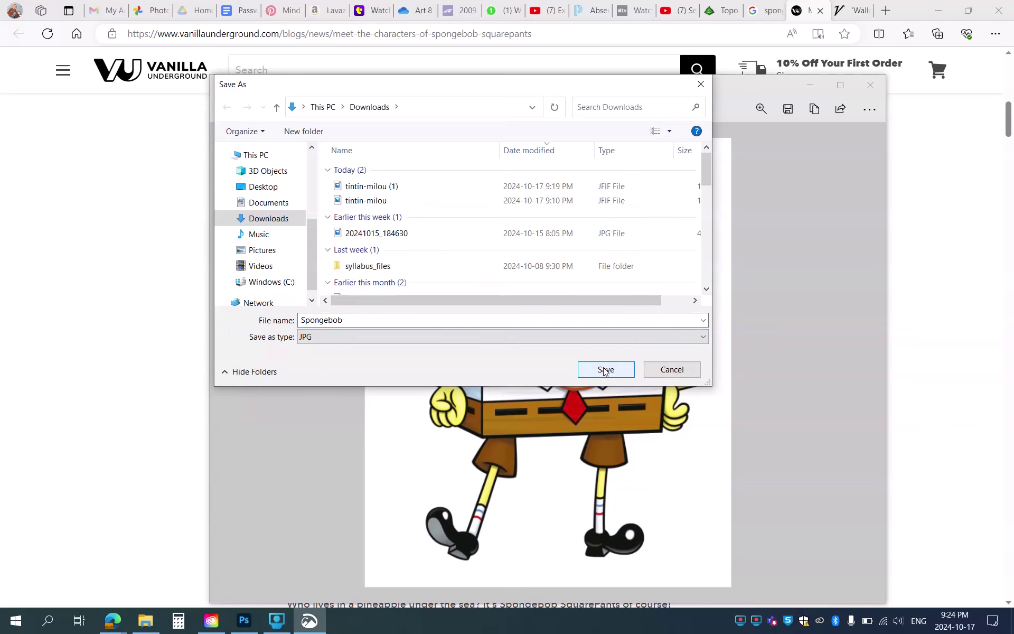
{"action": "left_click", "coordinate": [607, 370]}
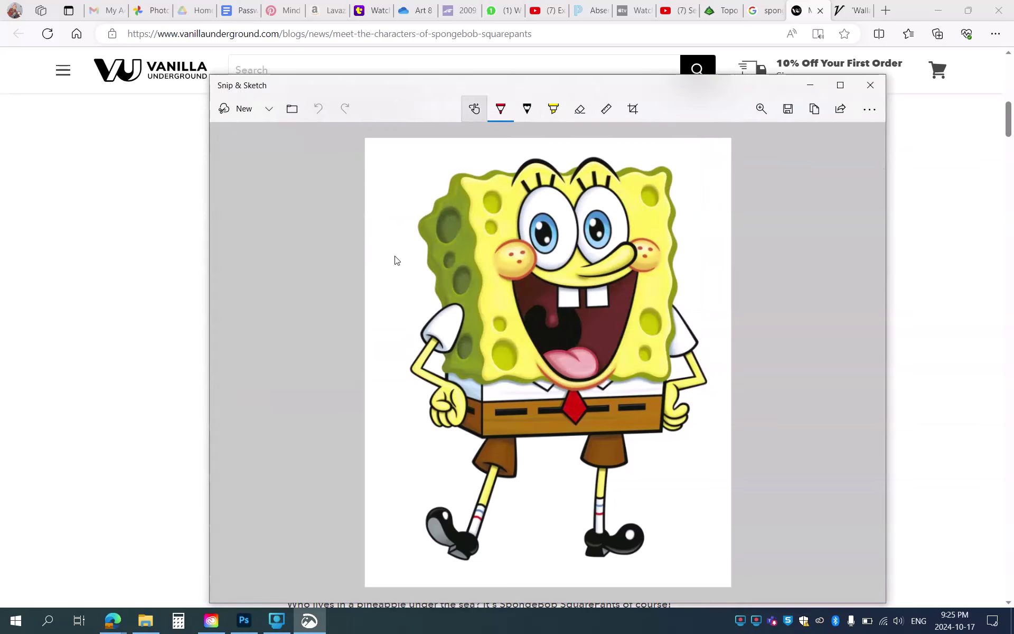
{"action": "left_click", "coordinate": [244, 620]}
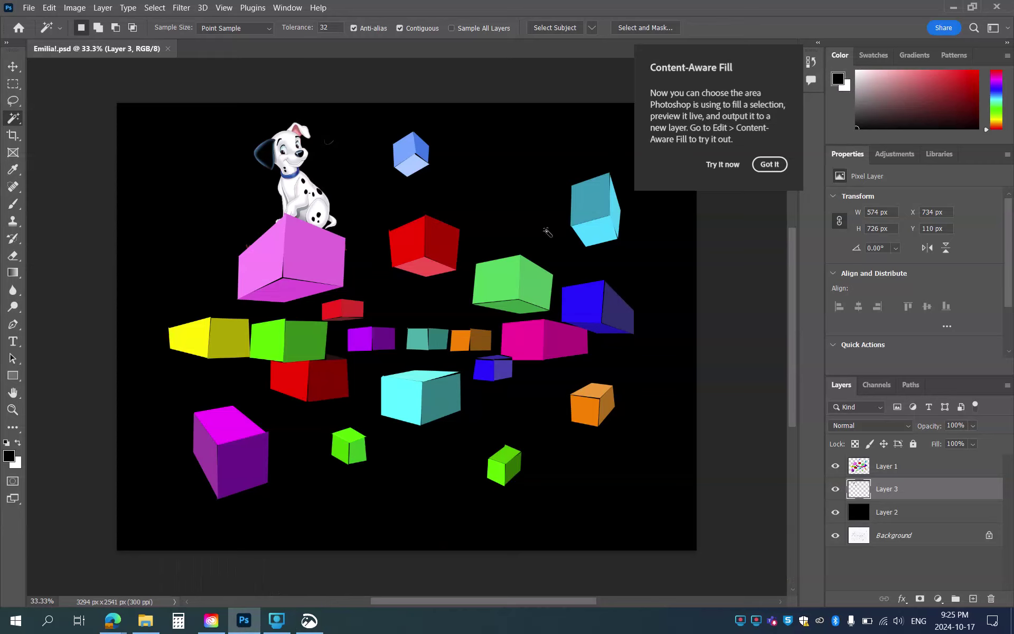
Dismiss the tip, open Spongebob.jpg from Downloads and select the entire image.
{"action": "left_click", "coordinate": [764, 165]}
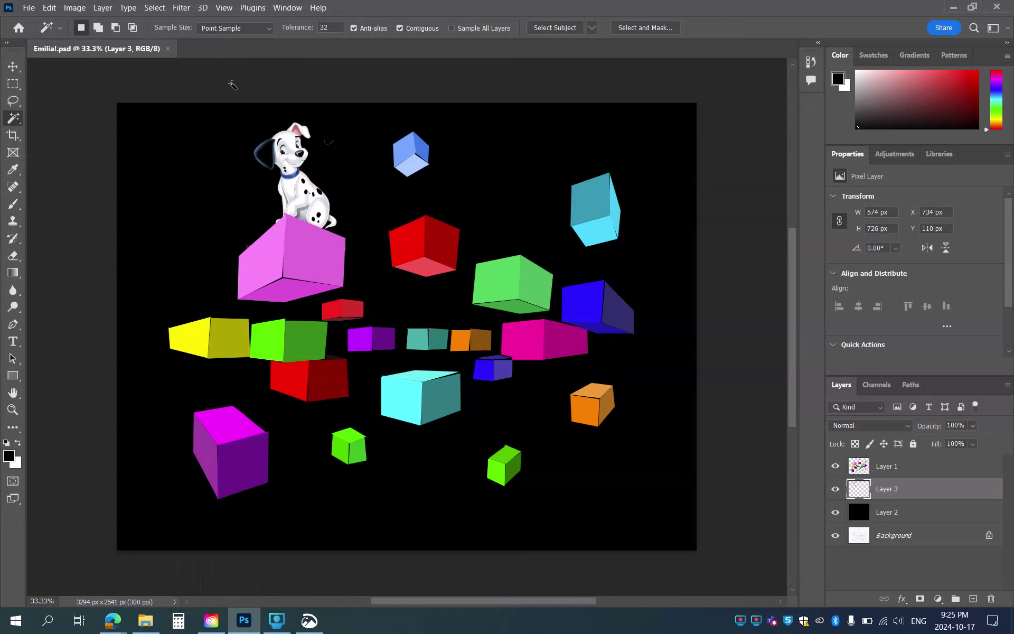
{"action": "left_click", "coordinate": [29, 7]}
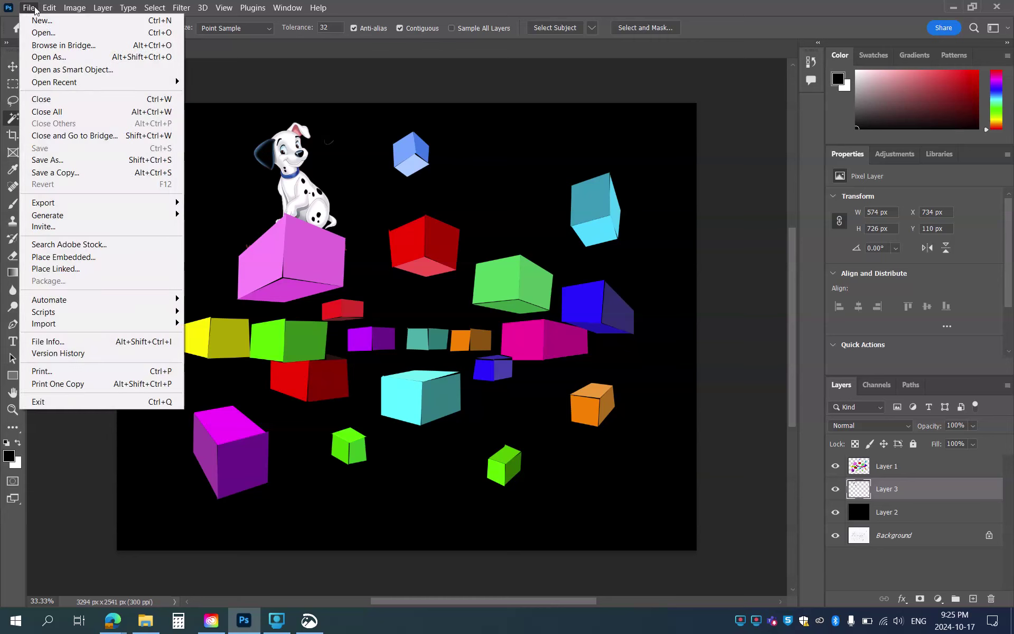
{"action": "left_click", "coordinate": [42, 32]}
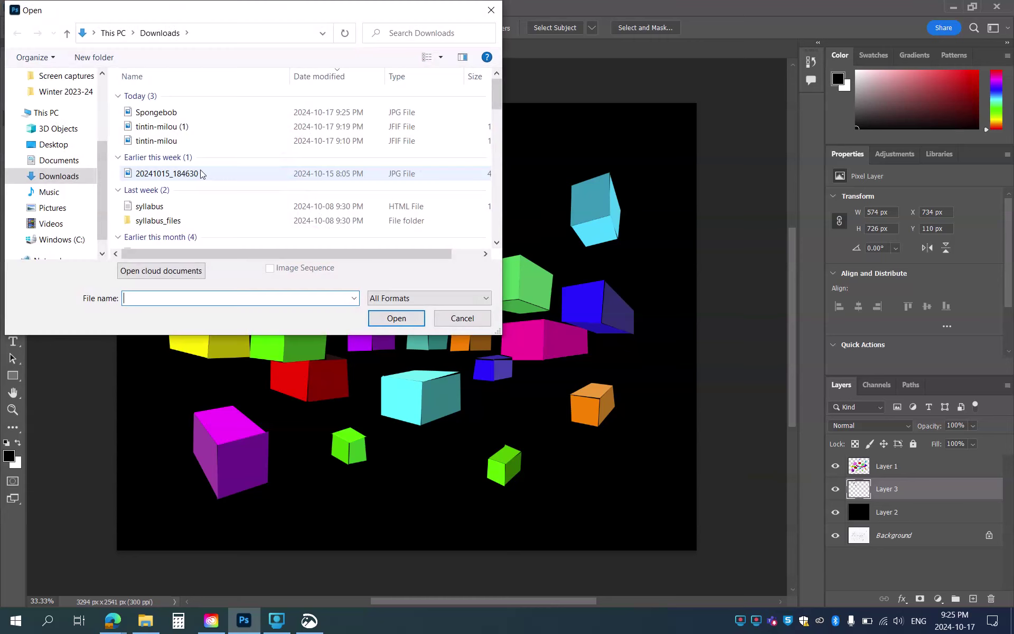
{"action": "left_click", "coordinate": [158, 115]}
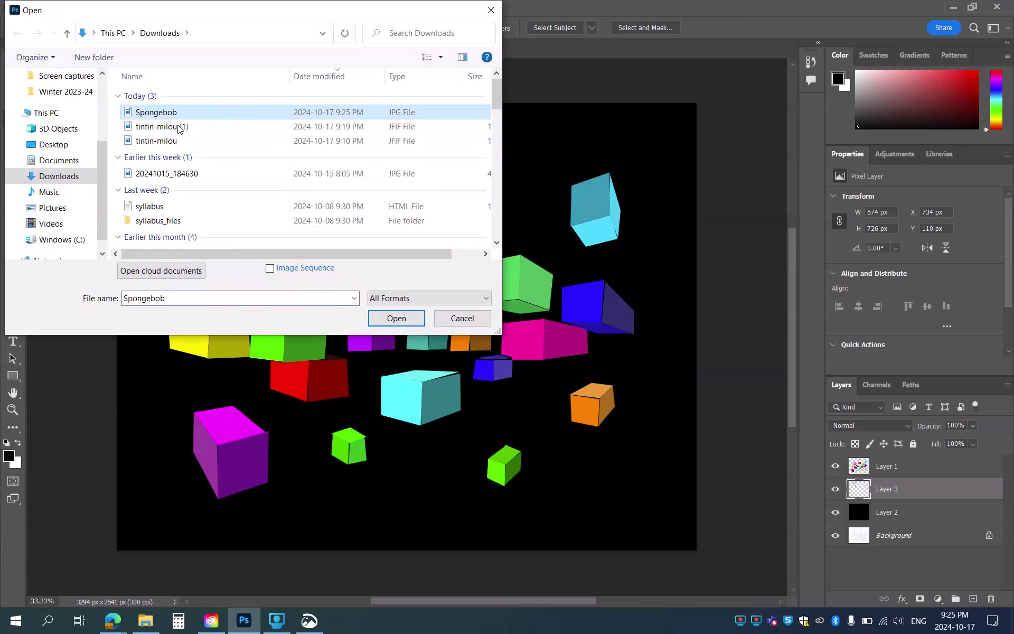
{"action": "left_click", "coordinate": [384, 319]}
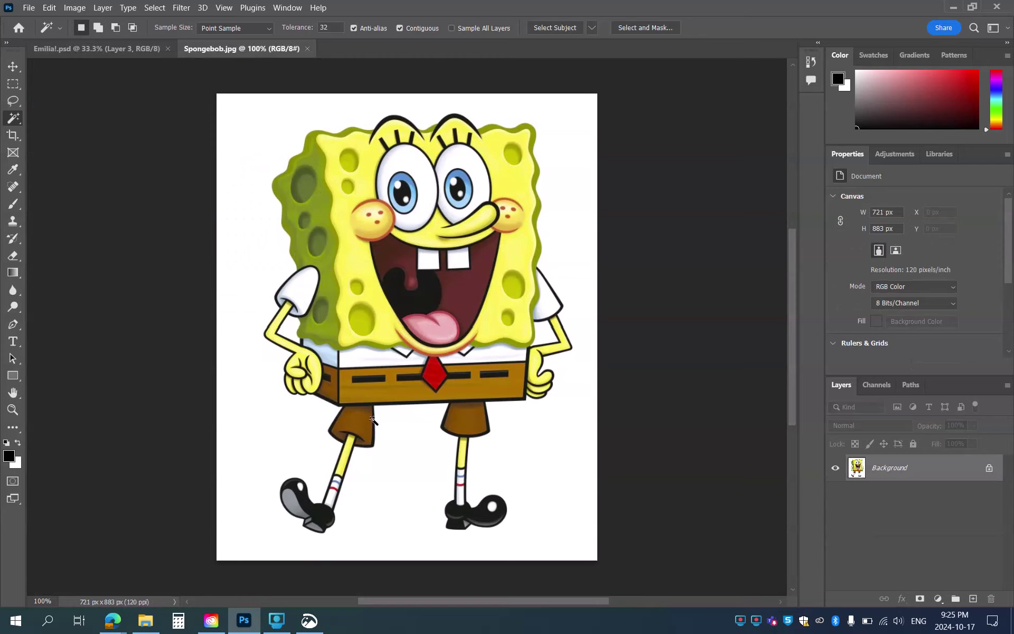
{"action": "key", "text": "ctrl+a"}
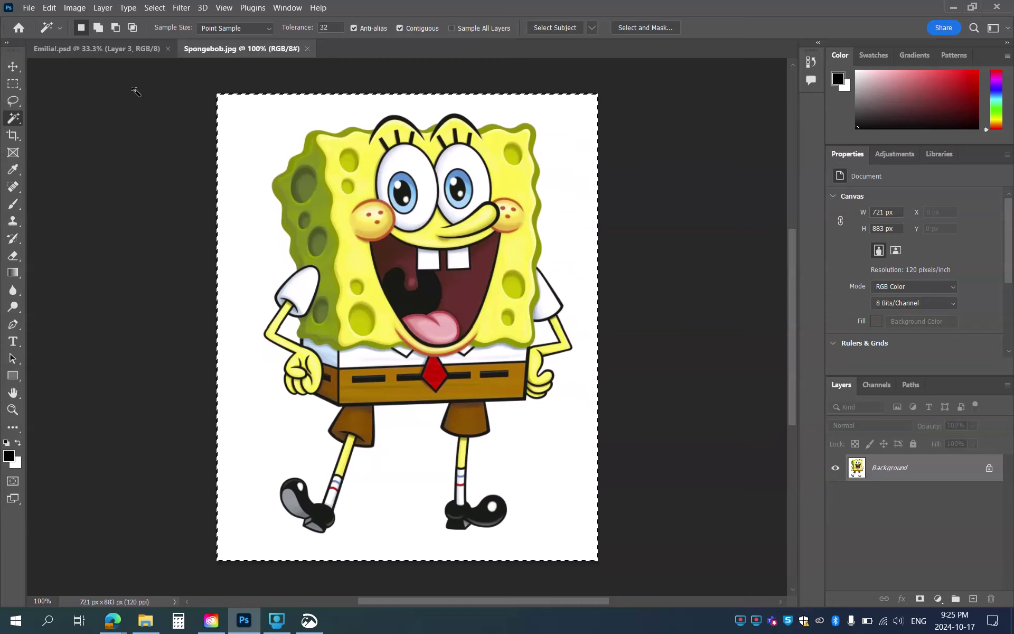
{"action": "left_click", "coordinate": [120, 51]}
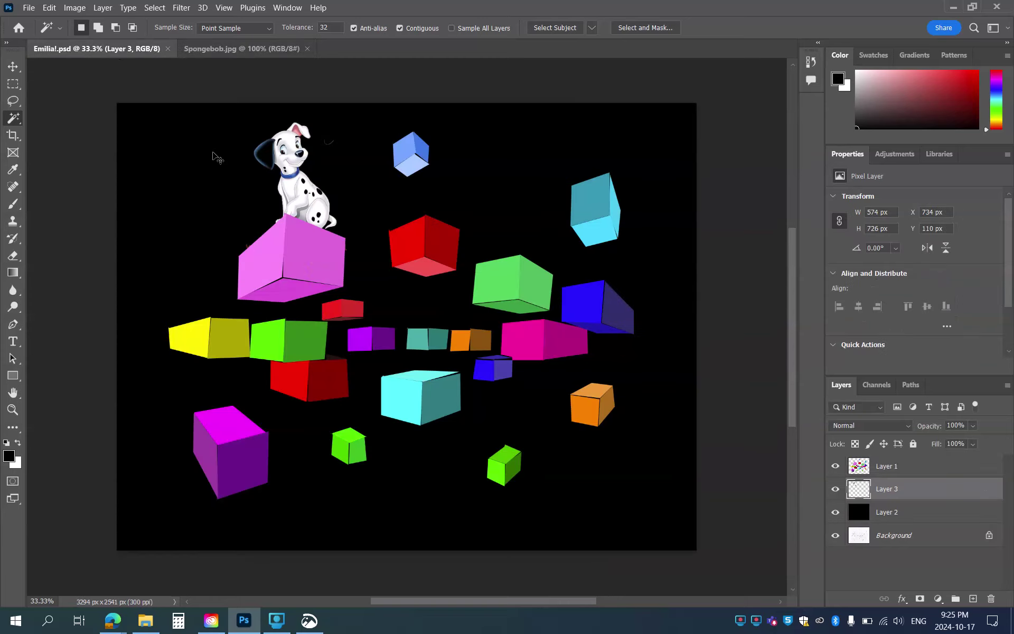
{"action": "key", "text": "ctrl+v"}
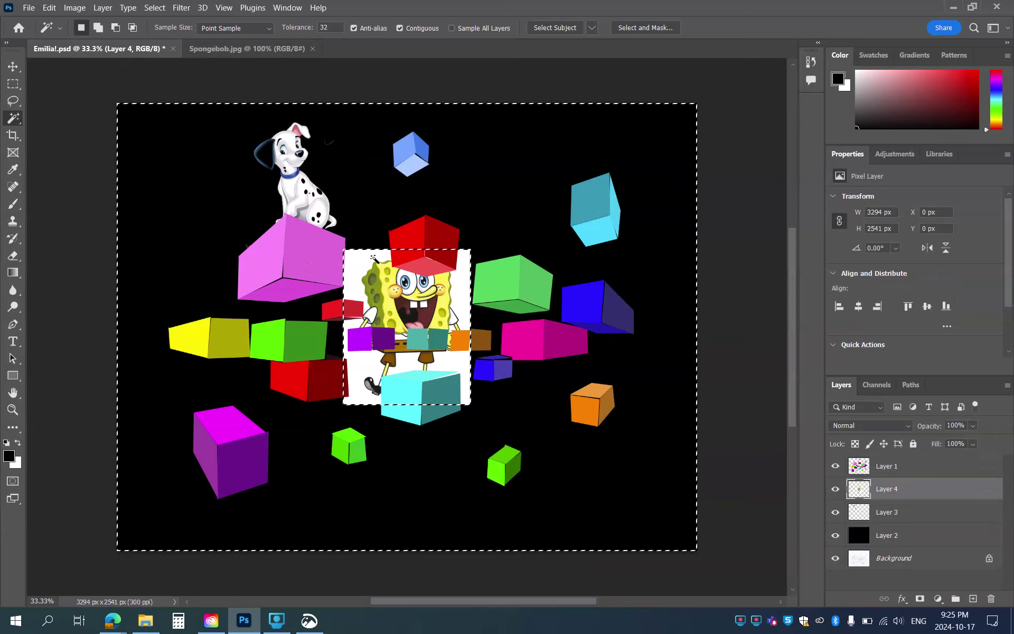
{"action": "key", "text": "ctrl+d"}
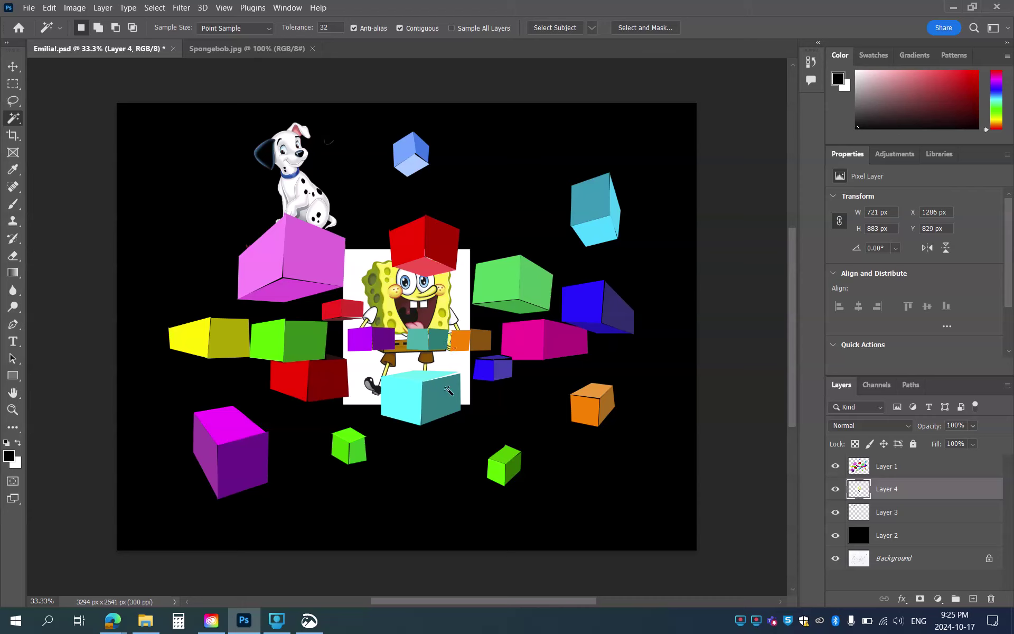
{"action": "left_click", "coordinate": [444, 323]}
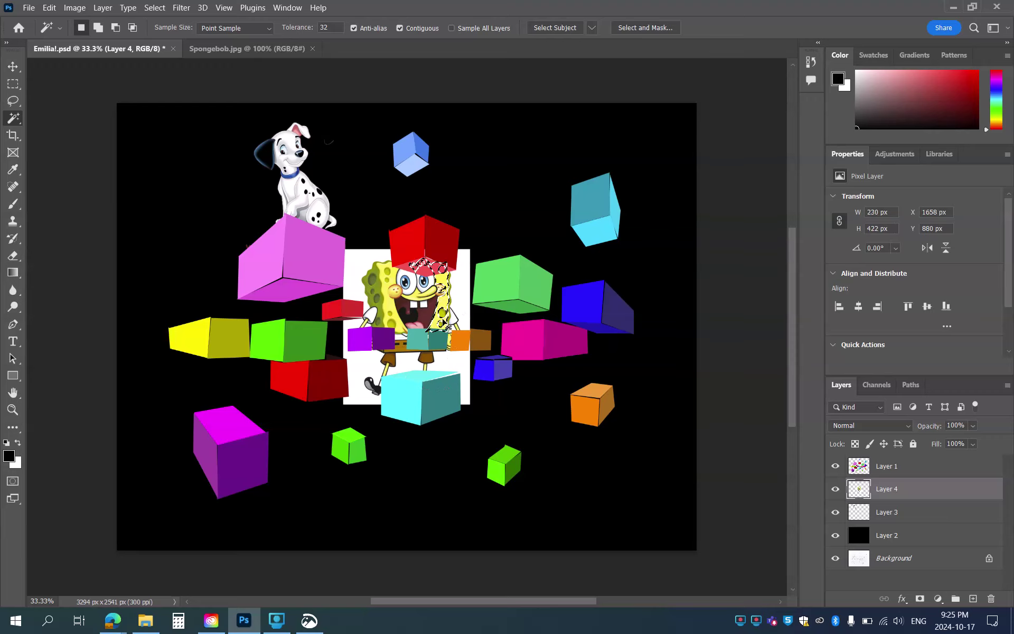
{"action": "key", "text": "ctrl+d"}
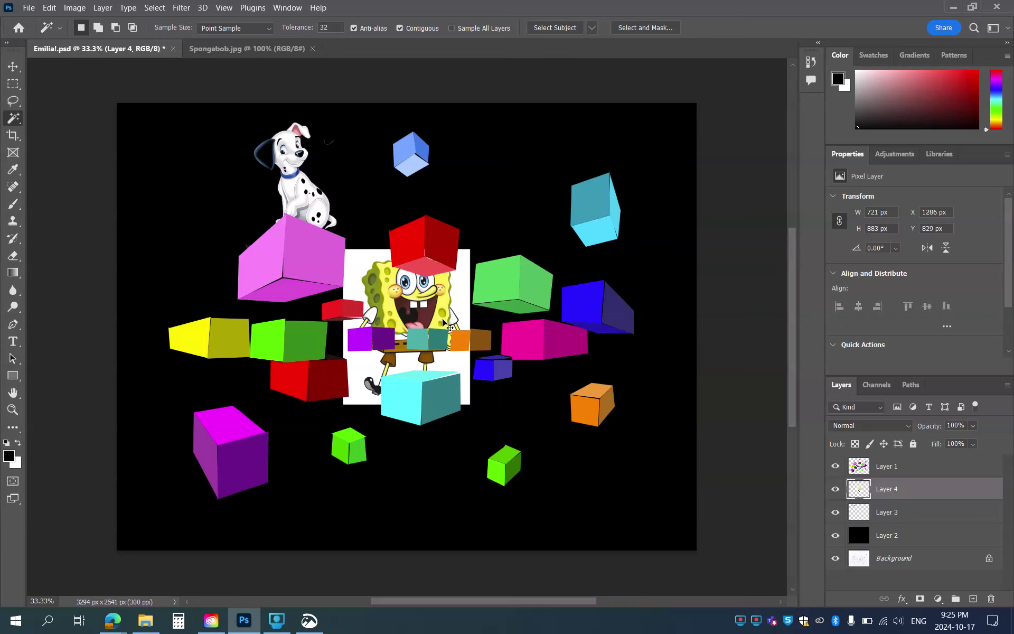
{"action": "key", "text": "Delete"}
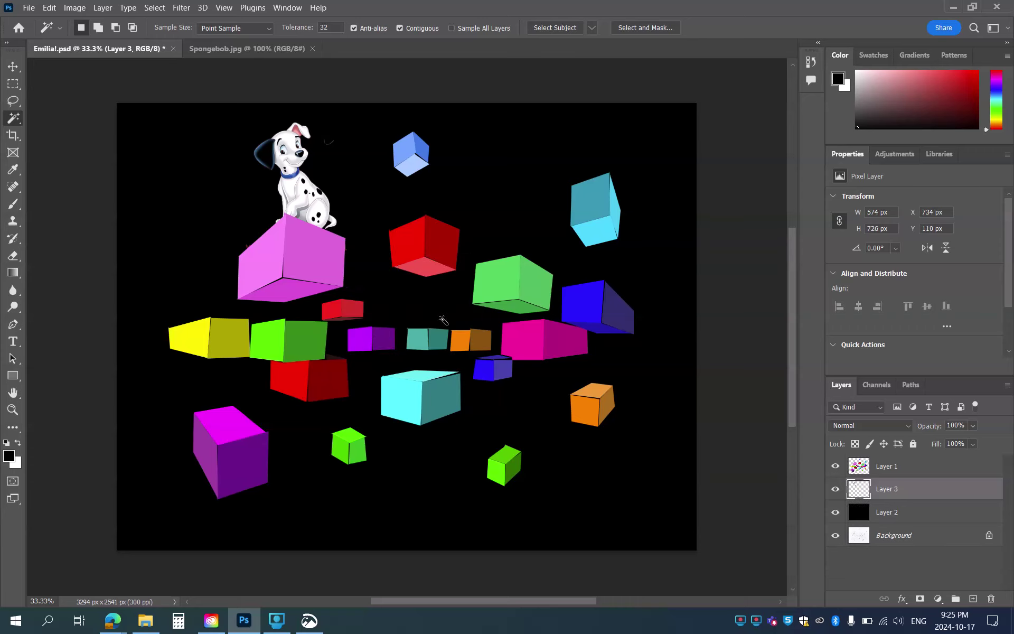
Convert the Spongebob.jpg Background into an editable Layer 0 and deselect everything.
{"action": "left_click", "coordinate": [256, 52]}
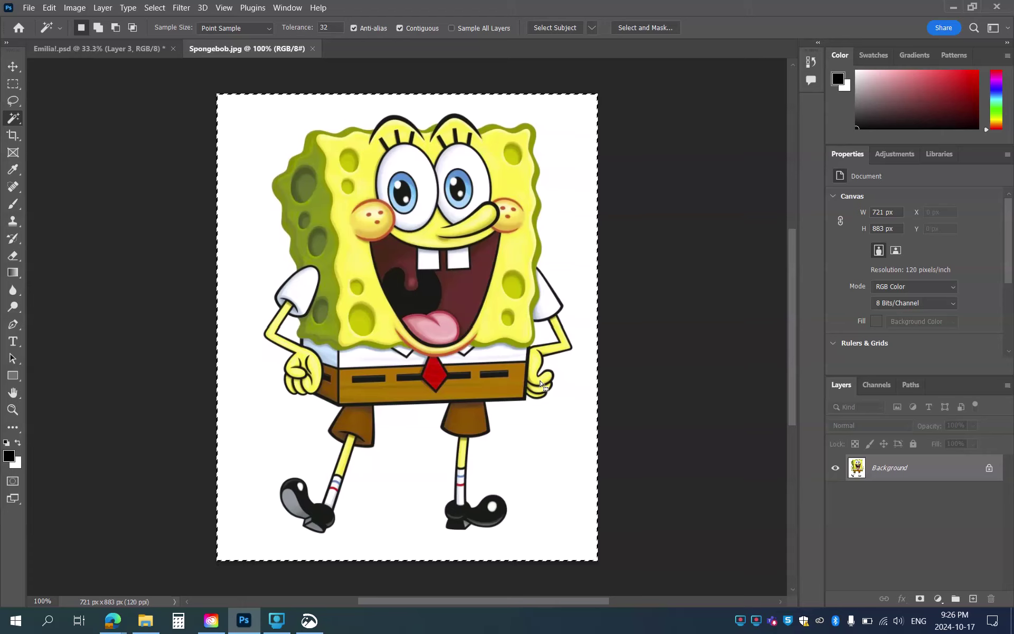
{"action": "double_click", "coordinate": [903, 467]}
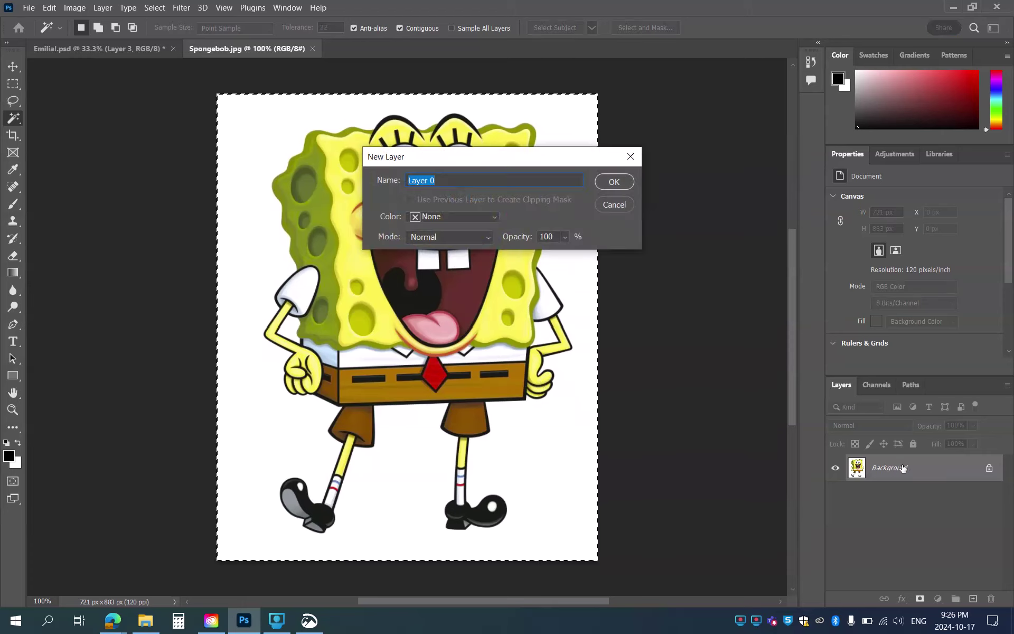
{"action": "left_click", "coordinate": [614, 181]}
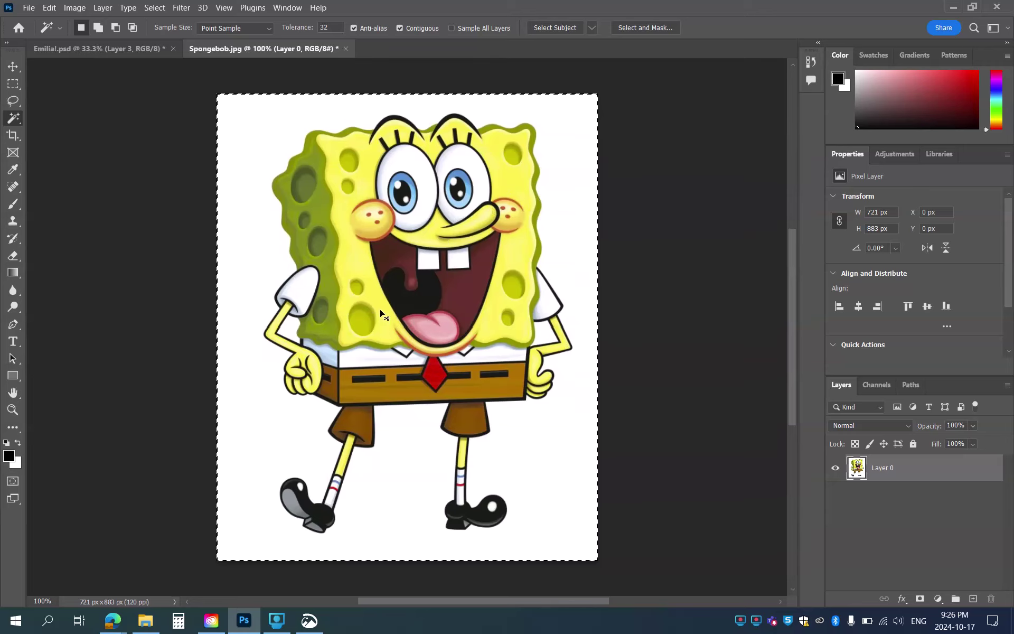
{"action": "key", "text": "ctrl+d"}
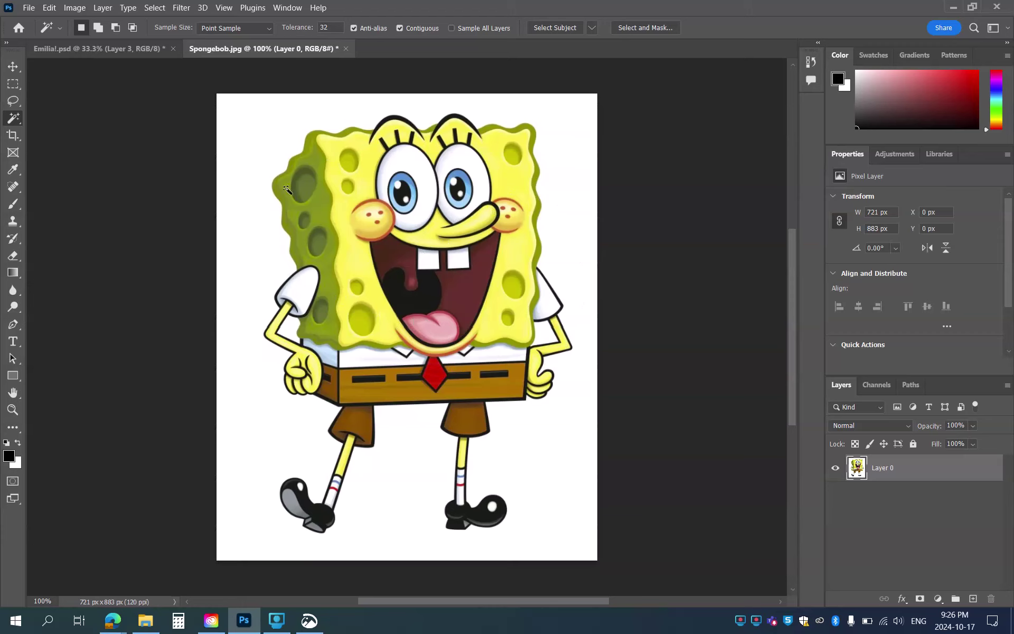
With the Quick Selection Tool, select SpongeBob's face, body, right arm and right leg.
{"action": "left_click", "coordinate": [10, 117]}
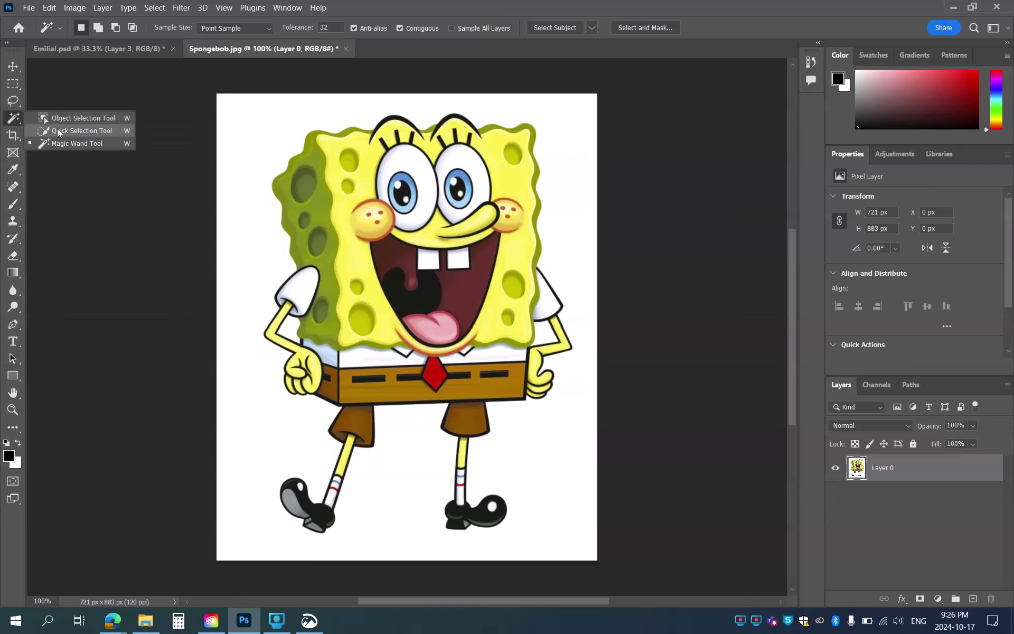
{"action": "left_click", "coordinate": [59, 131]}
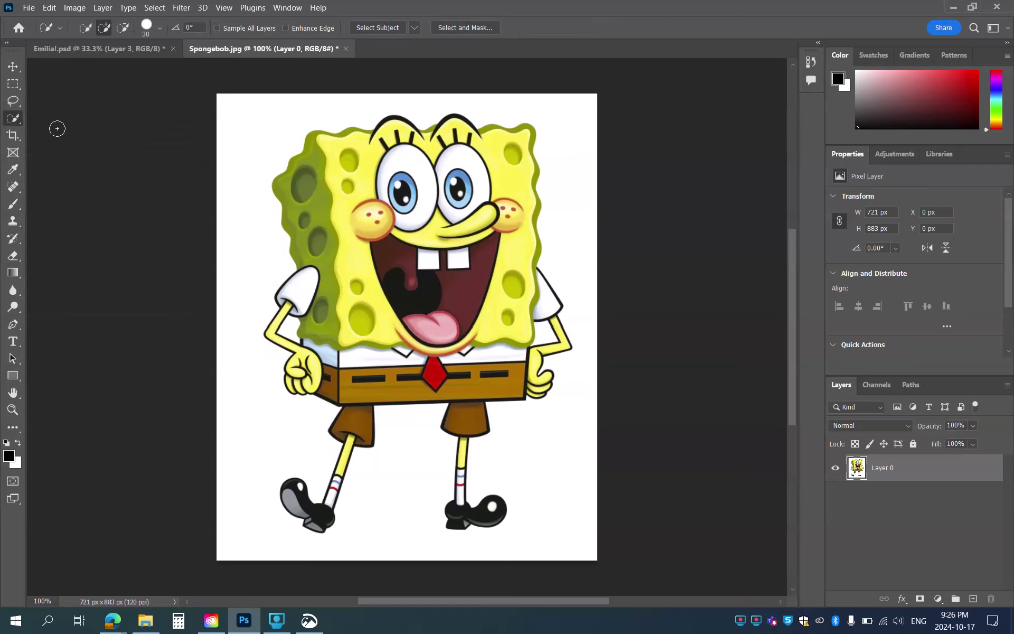
{"action": "mouse_move", "coordinate": [326, 187]}
{"action": "left_mouse_down"}
{"action": "mouse_move", "coordinate": [381, 233]}
{"action": "mouse_move", "coordinate": [385, 264]}
{"action": "mouse_move", "coordinate": [454, 310]}
{"action": "mouse_move", "coordinate": [478, 213]}
{"action": "mouse_move", "coordinate": [458, 190]}
{"action": "mouse_move", "coordinate": [370, 224]}
{"action": "mouse_move", "coordinate": [344, 278]}
{"action": "mouse_move", "coordinate": [299, 304]}
{"action": "mouse_move", "coordinate": [309, 306]}
{"action": "mouse_move", "coordinate": [299, 317]}
{"action": "mouse_move", "coordinate": [321, 305]}
{"action": "mouse_move", "coordinate": [312, 311]}
{"action": "mouse_move", "coordinate": [330, 326]}
{"action": "mouse_move", "coordinate": [318, 361]}
{"action": "mouse_move", "coordinate": [298, 361]}
{"action": "mouse_move", "coordinate": [300, 381]}
{"action": "mouse_move", "coordinate": [341, 363]}
{"action": "mouse_move", "coordinate": [481, 388]}
{"action": "mouse_move", "coordinate": [513, 339]}
{"action": "mouse_move", "coordinate": [483, 342]}
{"action": "mouse_move", "coordinate": [525, 291]}
{"action": "mouse_move", "coordinate": [523, 165]}
{"action": "mouse_move", "coordinate": [490, 134]}
{"action": "mouse_move", "coordinate": [523, 134]}
{"action": "mouse_move", "coordinate": [524, 228]}
{"action": "left_mouse_up"}
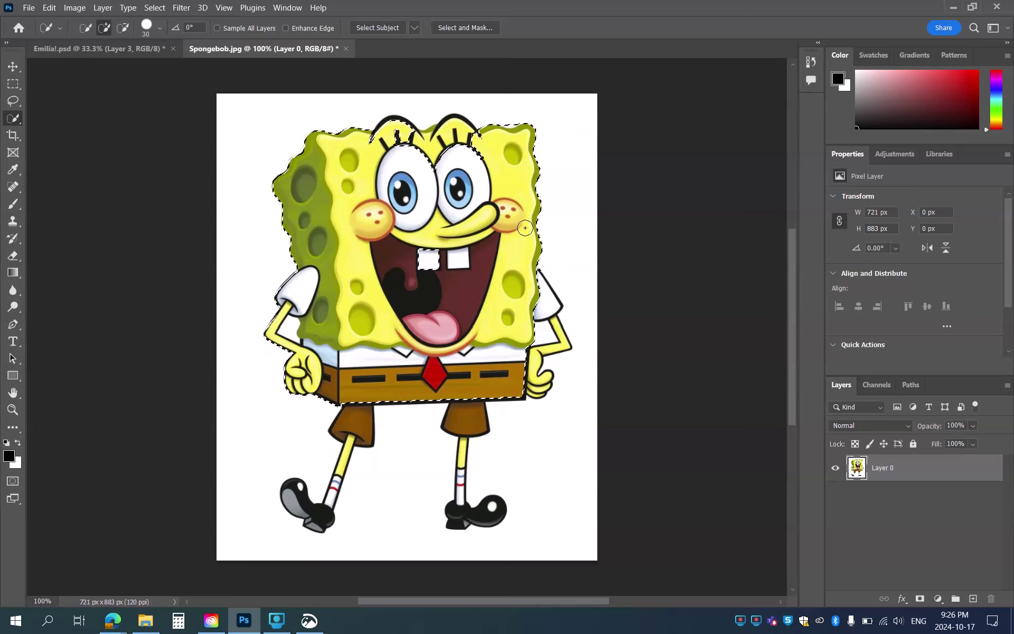
{"action": "mouse_move", "coordinate": [541, 315]}
{"action": "left_mouse_down"}
{"action": "mouse_move", "coordinate": [560, 343]}
{"action": "mouse_move", "coordinate": [526, 380]}
{"action": "left_mouse_up"}
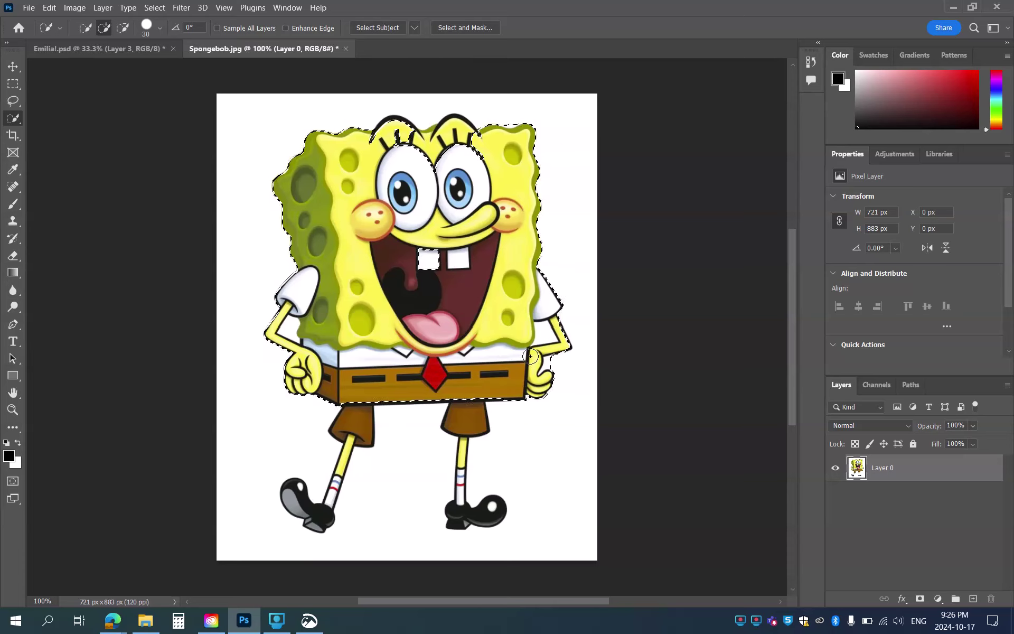
{"action": "mouse_move", "coordinate": [475, 389]}
{"action": "left_mouse_down"}
{"action": "mouse_move", "coordinate": [458, 427]}
{"action": "mouse_move", "coordinate": [463, 494]}
{"action": "left_mouse_up"}
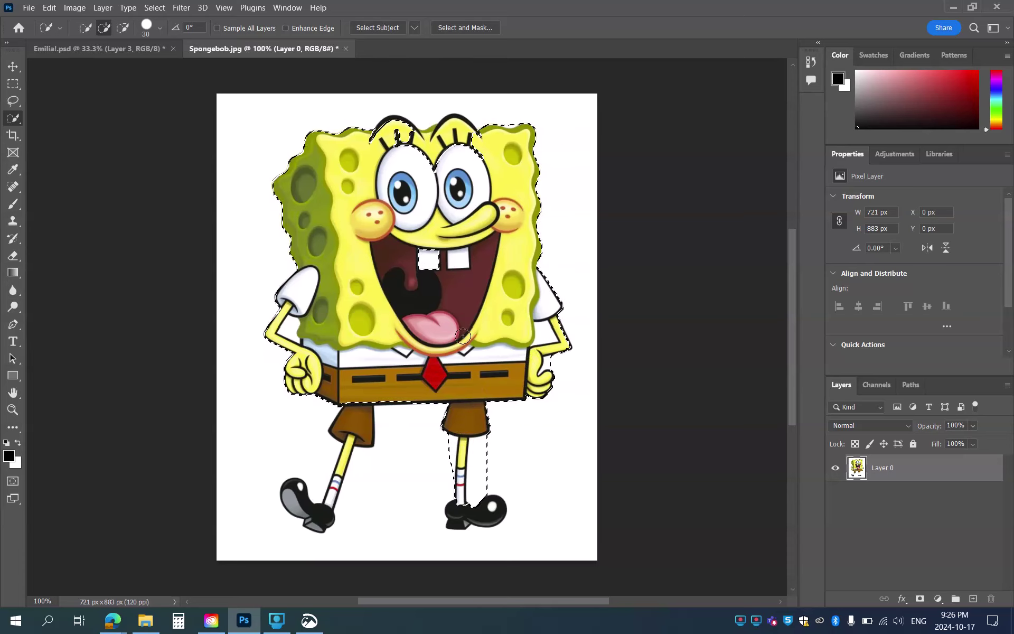
{"action": "left_click", "coordinate": [463, 380]}
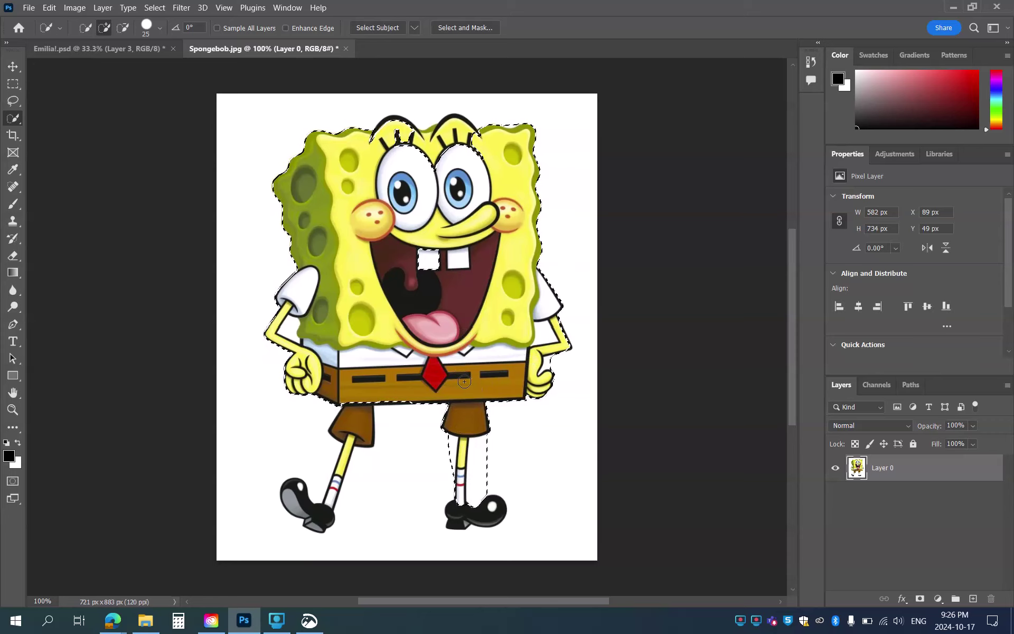
Set the brush to 10 px and add the right shoe and top of the head.
{"action": "key", "text": "bracketleft"}
{"action": "key", "text": "bracketleft"}
{"action": "key", "text": "bracketleft"}
{"action": "key", "text": "bracketright"}
{"action": "key", "text": "bracketright"}
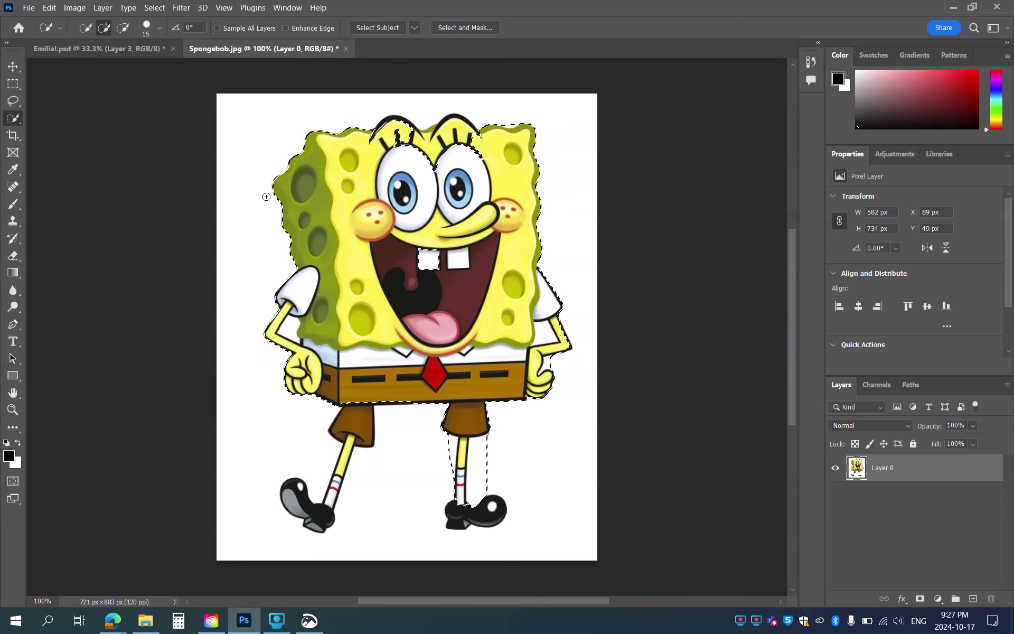
{"action": "left_click", "coordinate": [160, 31]}
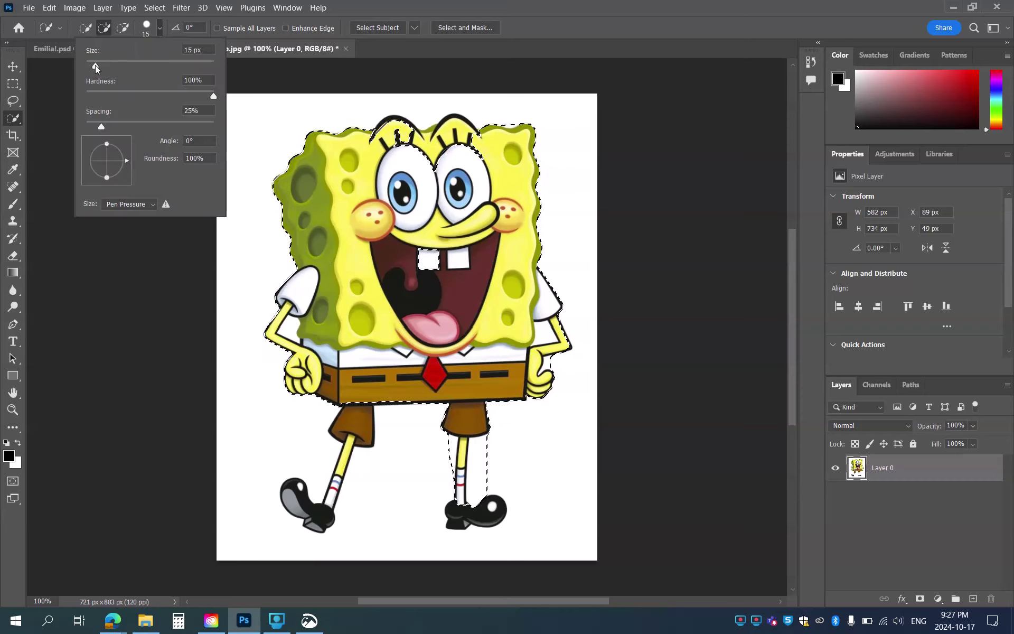
{"action": "left_click_drag", "start_coordinate": [95, 65], "coordinate": [130, 64]}
{"action": "left_click_drag", "start_coordinate": [102, 55], "coordinate": [93, 56]}
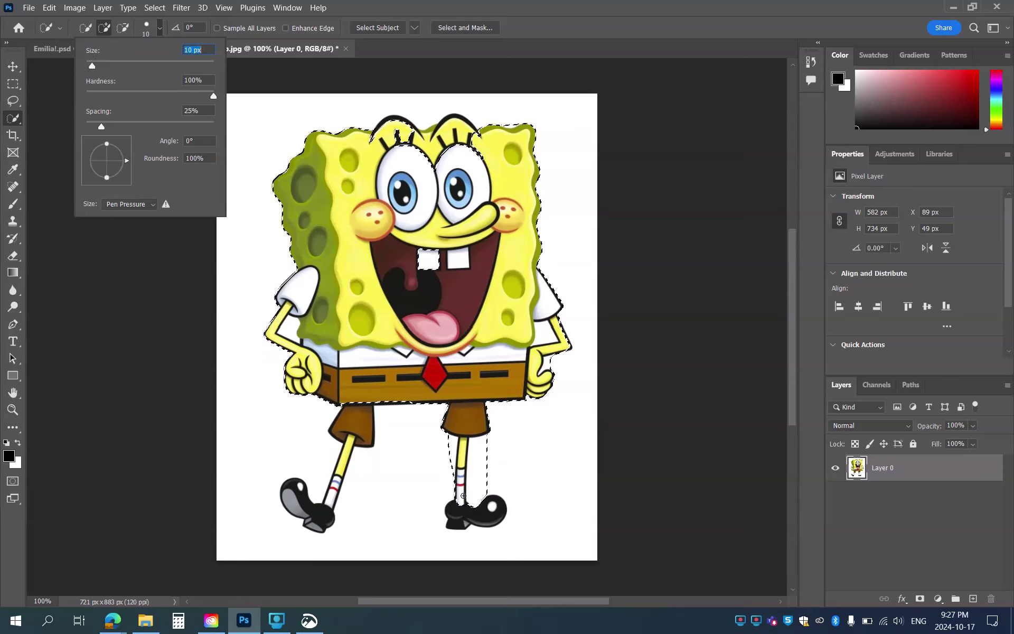
{"action": "left_click", "coordinate": [476, 517]}
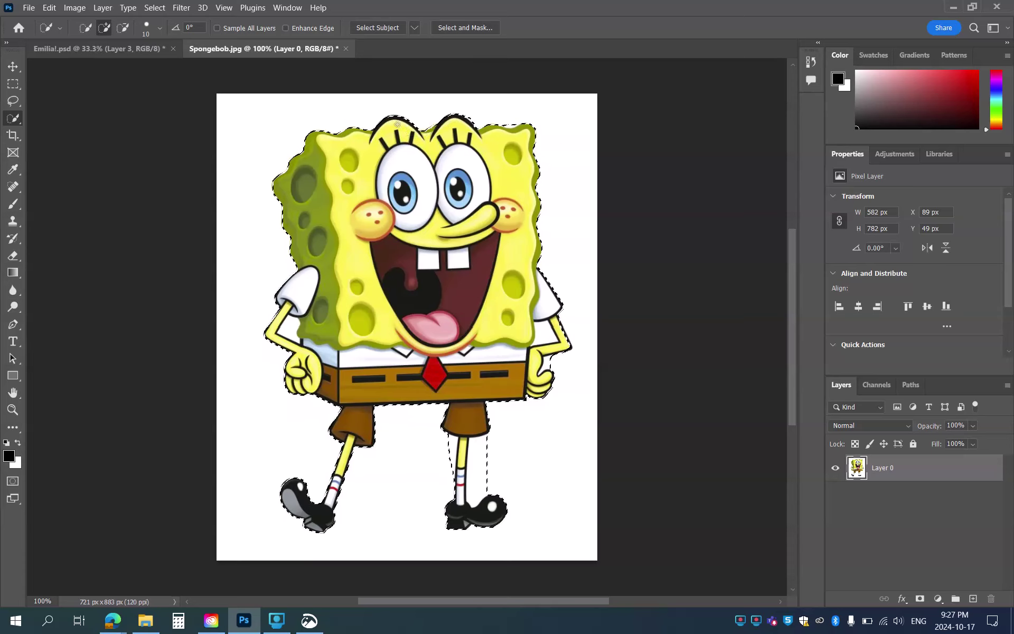
{"action": "left_click_drag", "start_coordinate": [403, 184], "coordinate": [389, 210]}
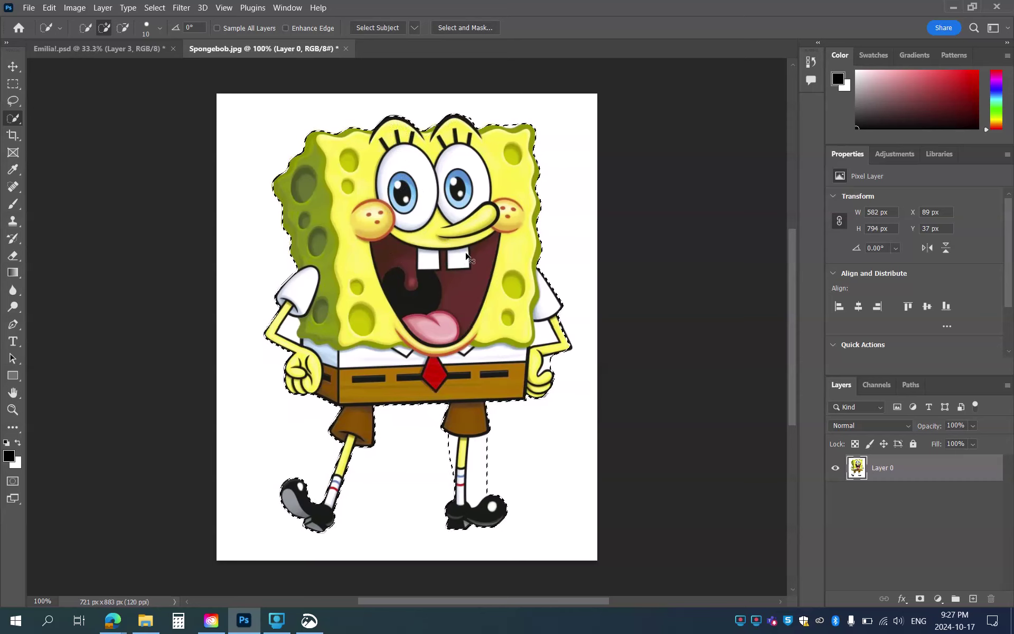
Paste the SpongeBob cutout into Emilia!.psd as Layer 4 and stack it above Layer 1.
{"action": "left_click", "coordinate": [129, 42]}
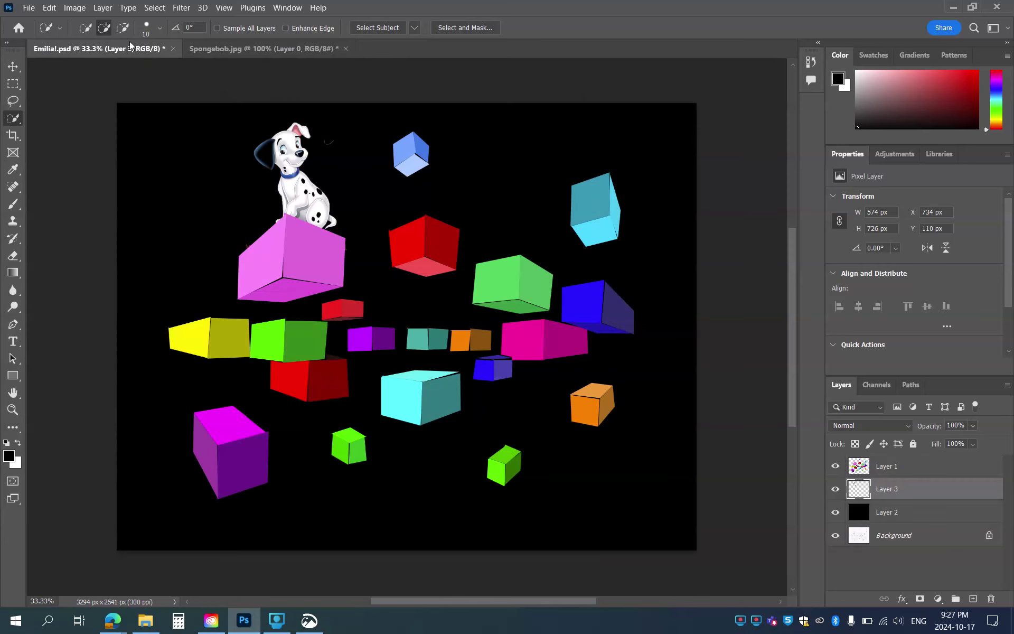
{"action": "key", "text": "ctrl+v"}
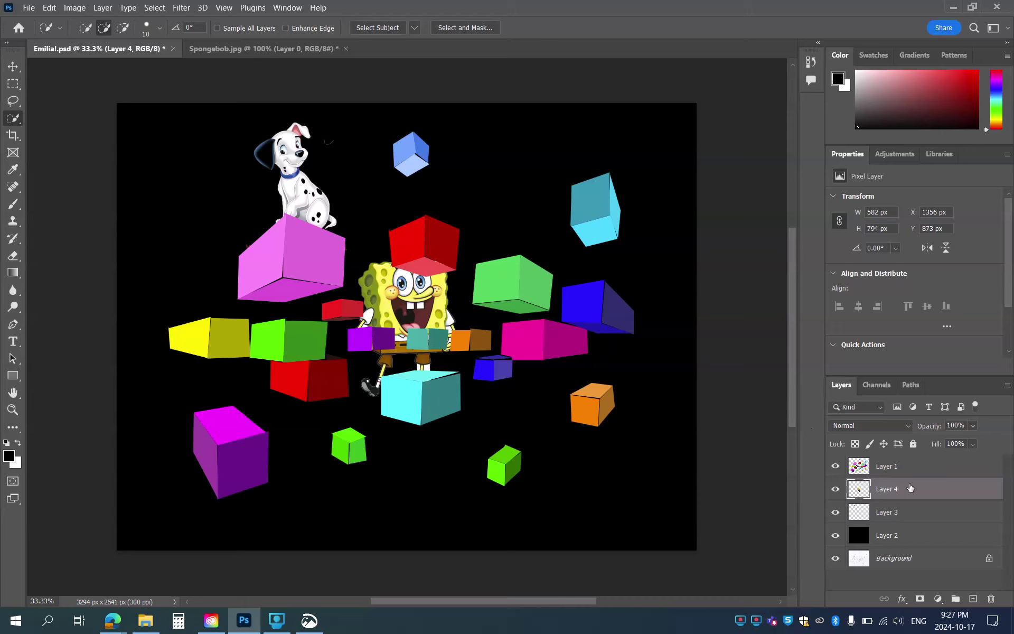
{"action": "left_click_drag", "start_coordinate": [913, 492], "coordinate": [916, 460]}
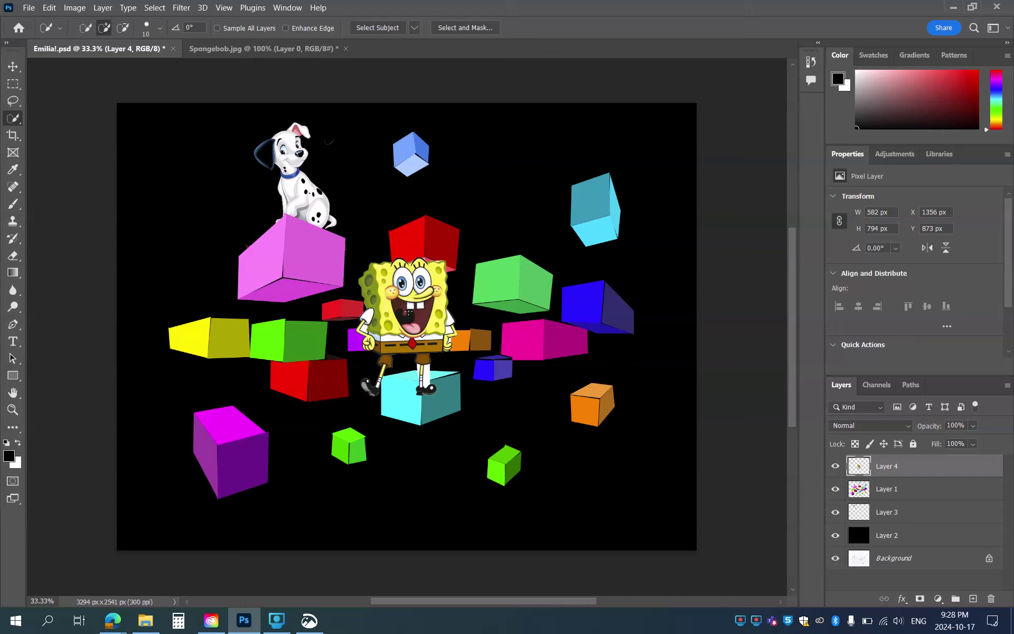
Scale SpongeBob to 65.22% and place him on top of the green cube.
{"action": "left_click", "coordinate": [11, 69]}
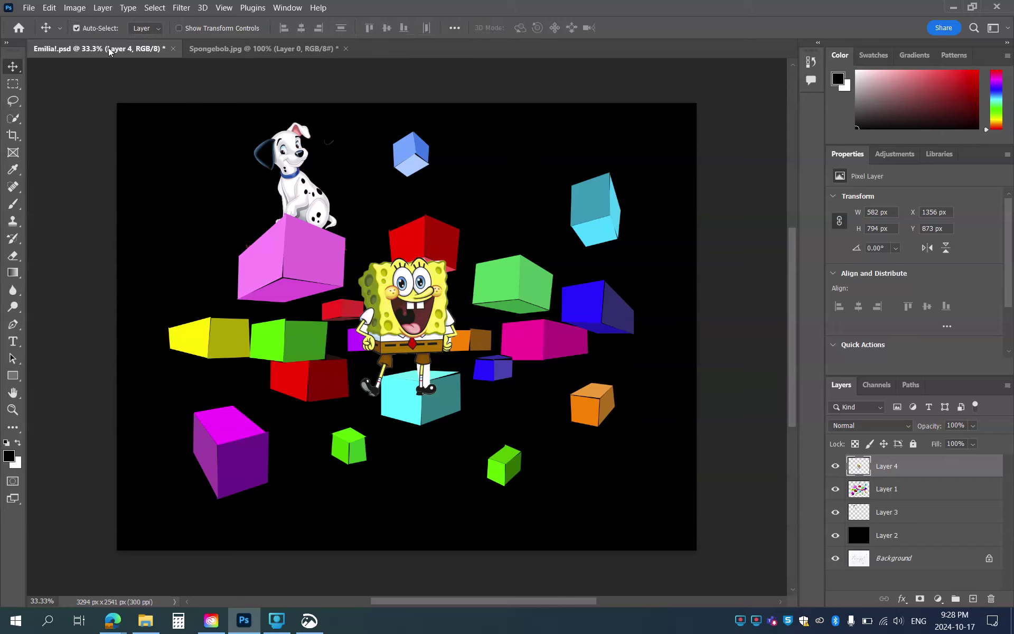
{"action": "left_click", "coordinate": [179, 29]}
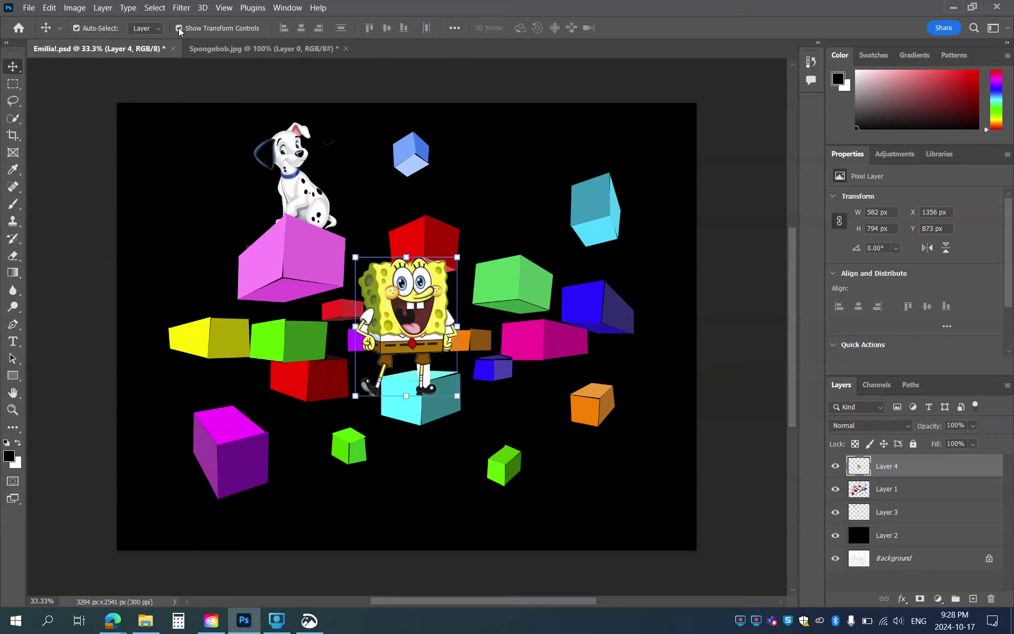
{"action": "left_click_drag", "start_coordinate": [400, 321], "coordinate": [505, 187]}
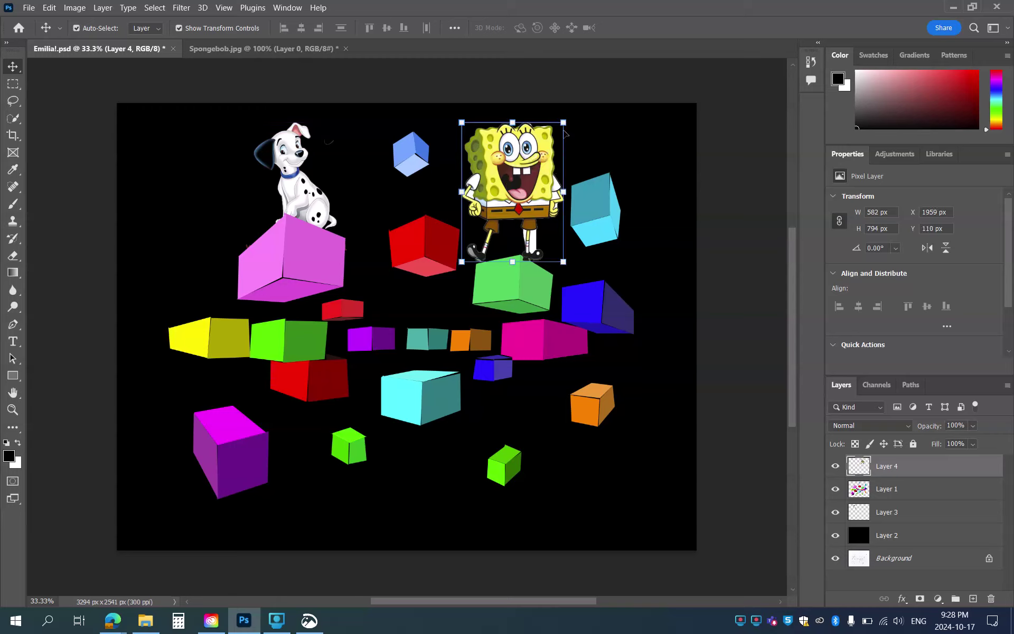
{"action": "left_click_drag", "start_coordinate": [564, 123], "coordinate": [527, 171]}
{"action": "left_click_drag", "start_coordinate": [494, 224], "coordinate": [517, 221]}
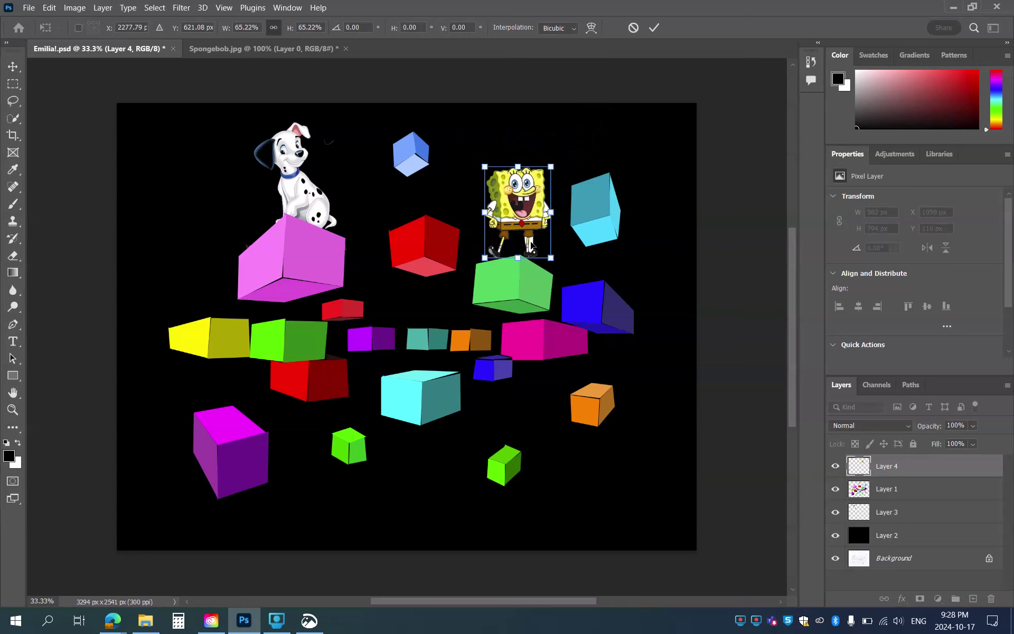
{"action": "left_click", "coordinate": [654, 29]}
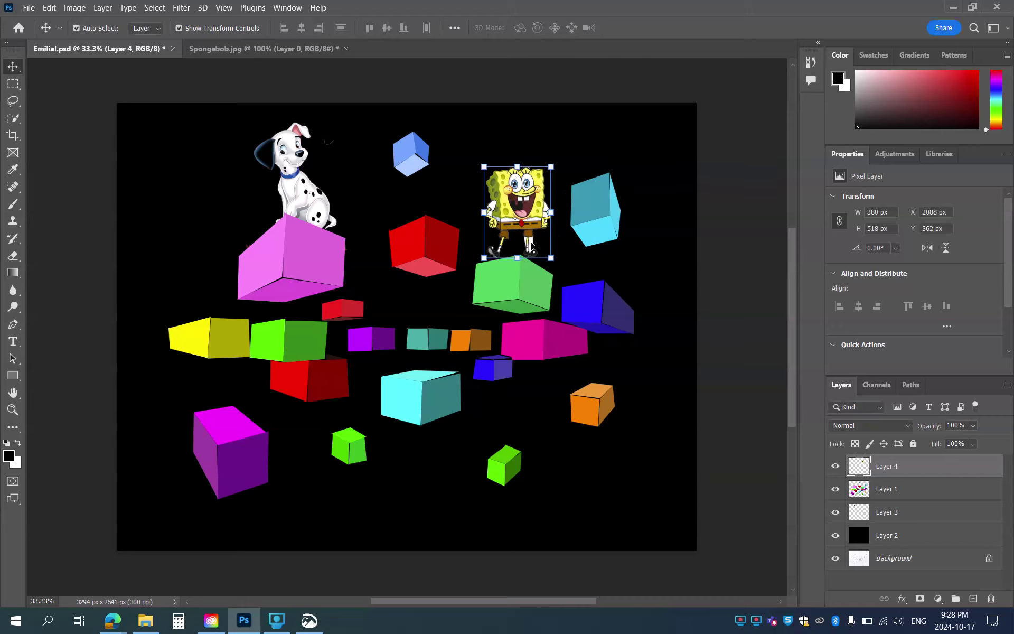
{"action": "left_click", "coordinate": [274, 50]}
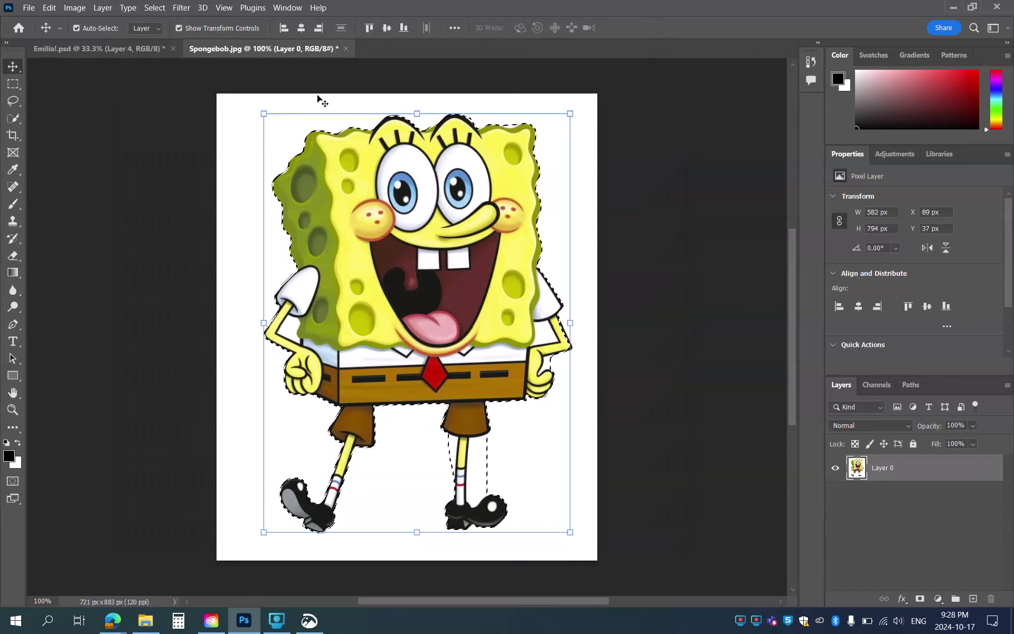
Magic-wand the white background, invert to isolate SpongeBob, and paste him into Emilia!.psd as Layer 5.
{"action": "left_click", "coordinate": [14, 117]}
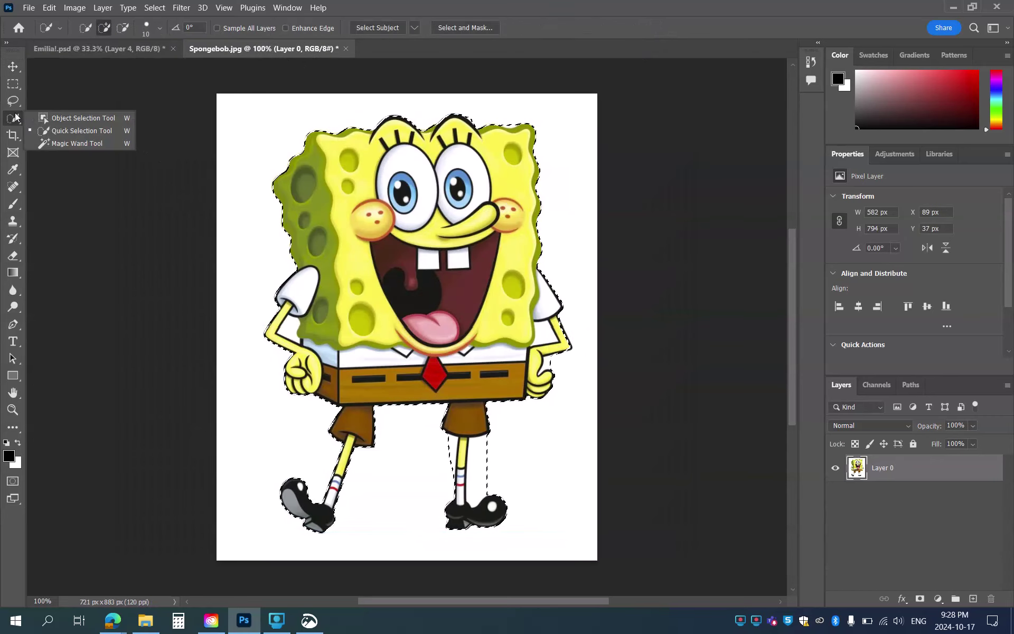
{"action": "left_click", "coordinate": [72, 142]}
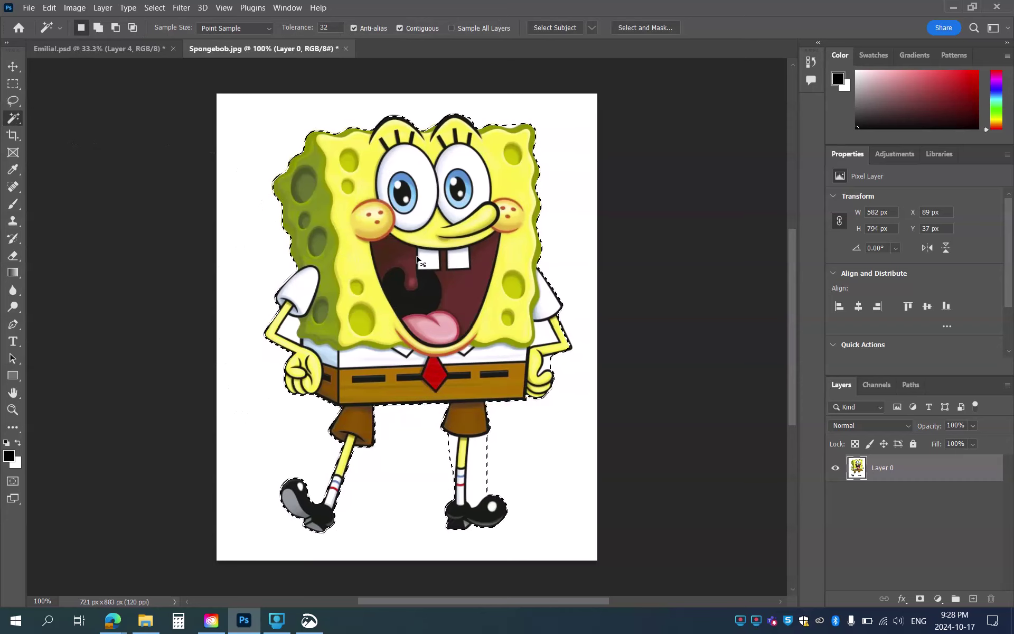
{"action": "key", "text": "ctrl+d"}
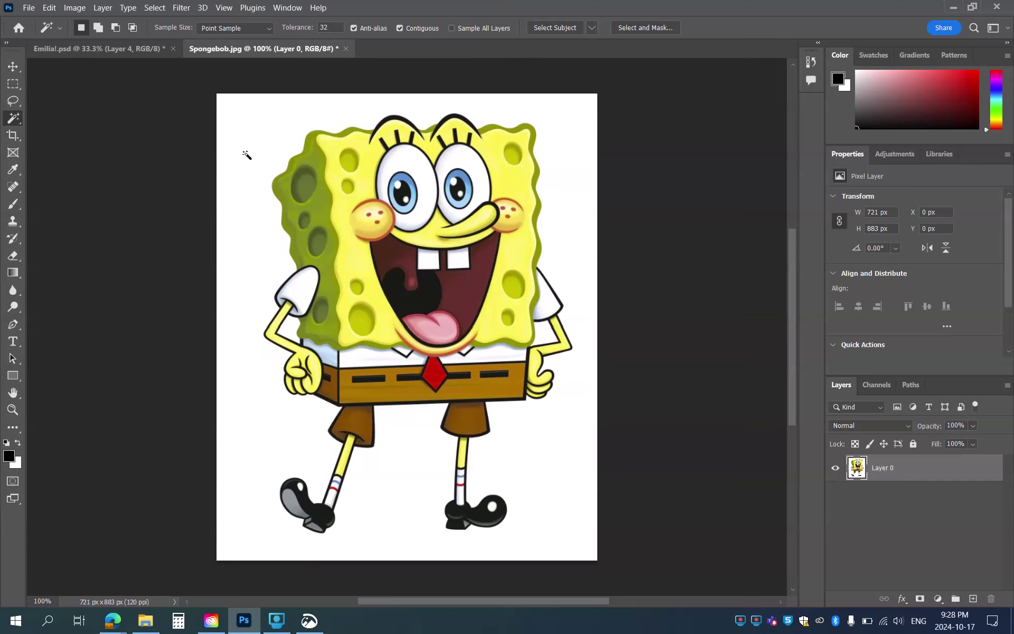
{"action": "left_click", "coordinate": [249, 196]}
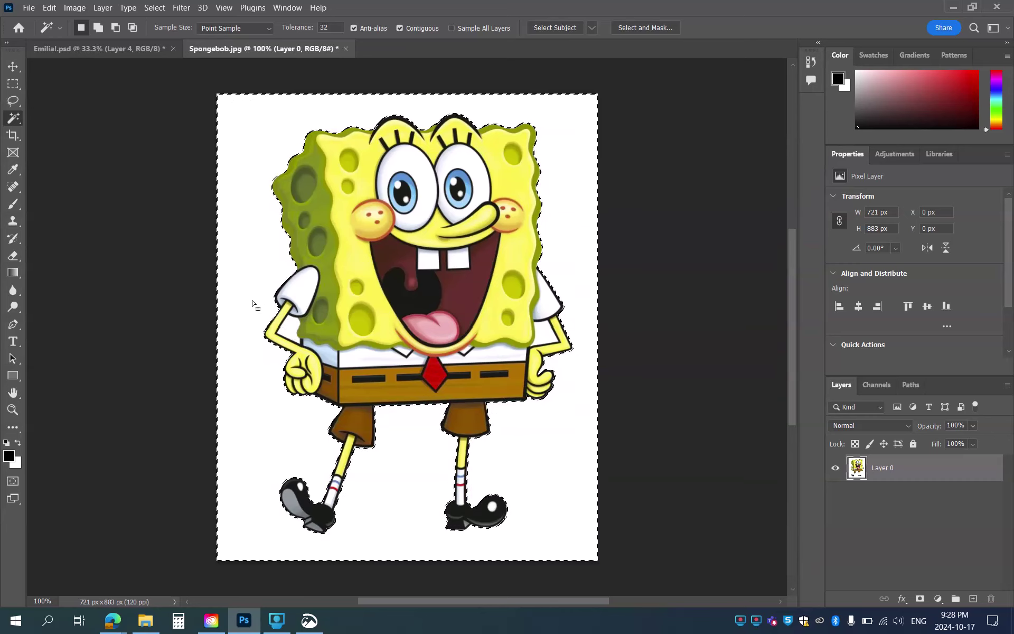
{"action": "key", "text": "shift"}
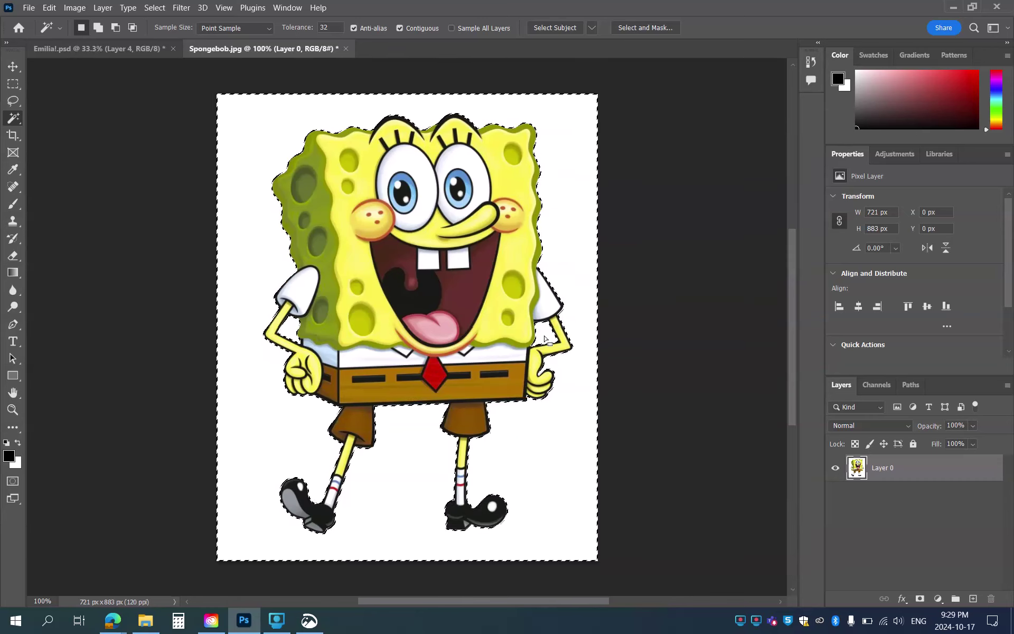
{"action": "key", "text": "ctrl+shift+i"}
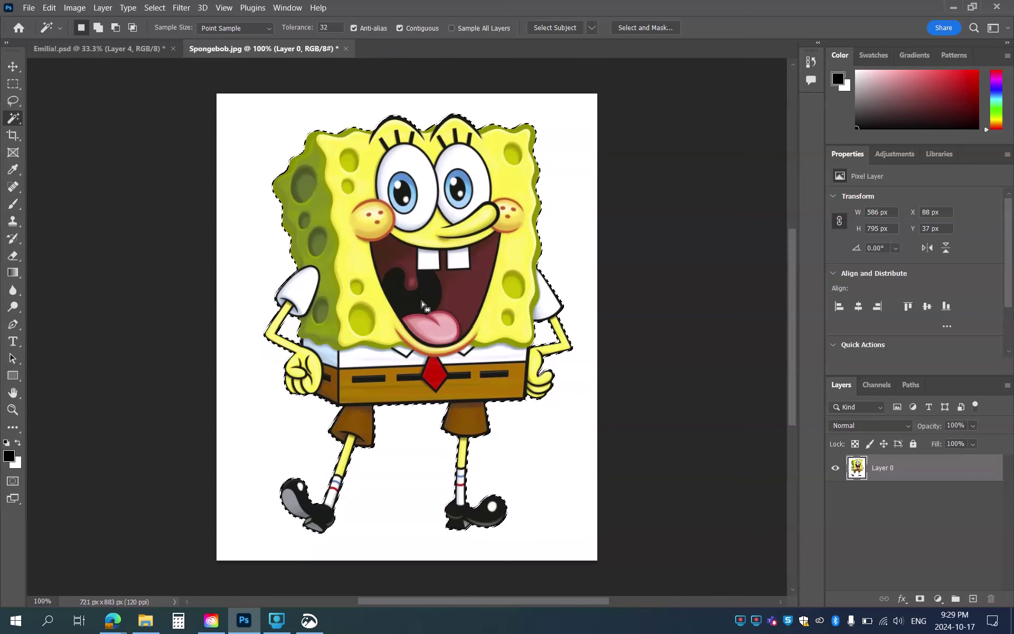
{"action": "left_click", "coordinate": [90, 55]}
{"action": "key", "text": "ctrl+v"}
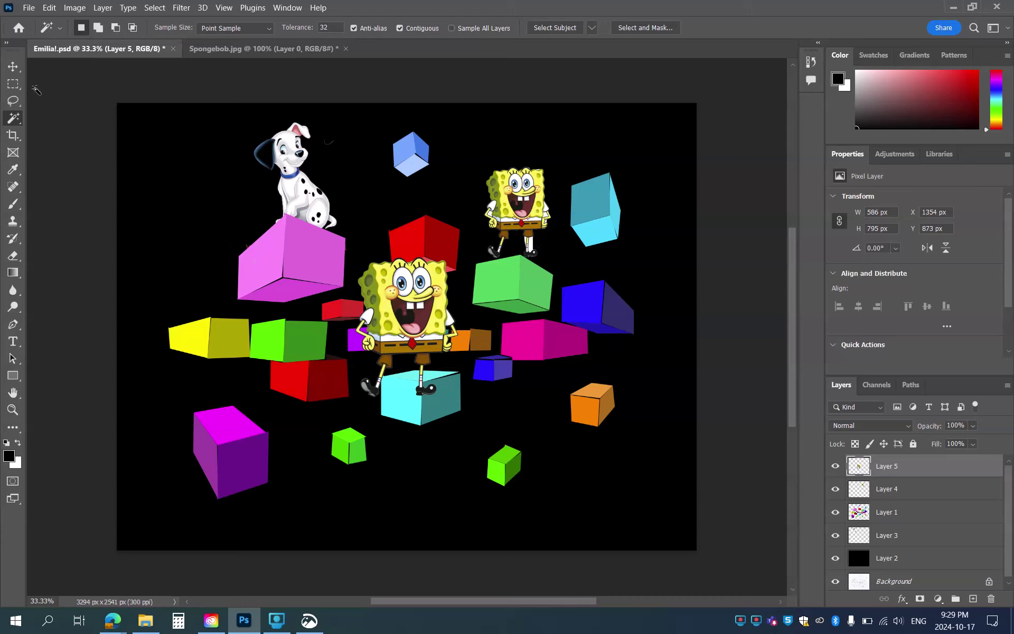
Move the large SpongeBob onto the left yellow and green cubes and rotate him about -5.6°.
{"action": "left_click", "coordinate": [17, 72]}
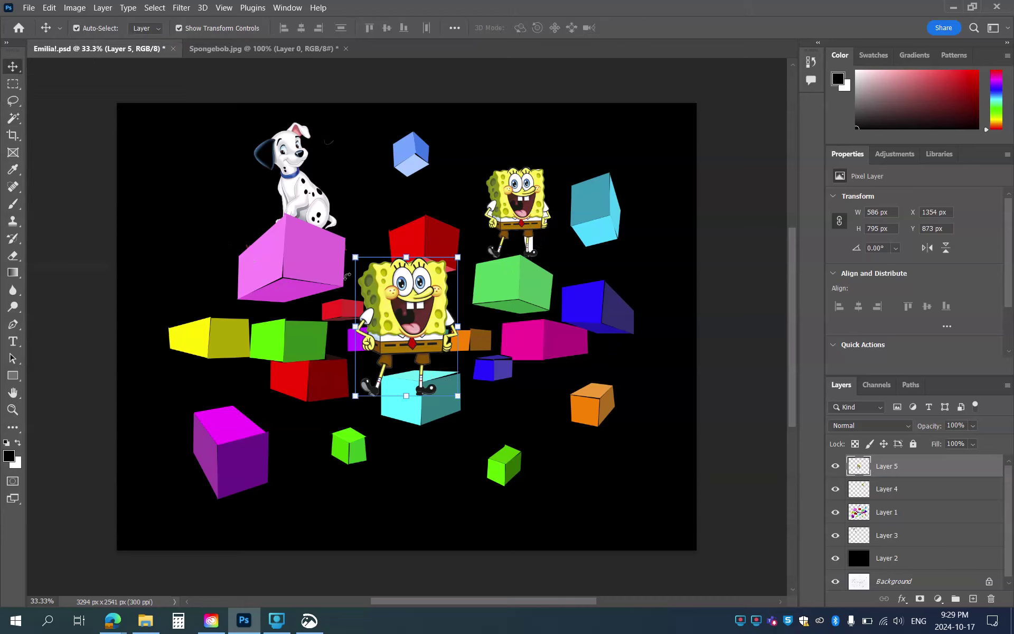
{"action": "left_click_drag", "start_coordinate": [396, 303], "coordinate": [199, 227]}
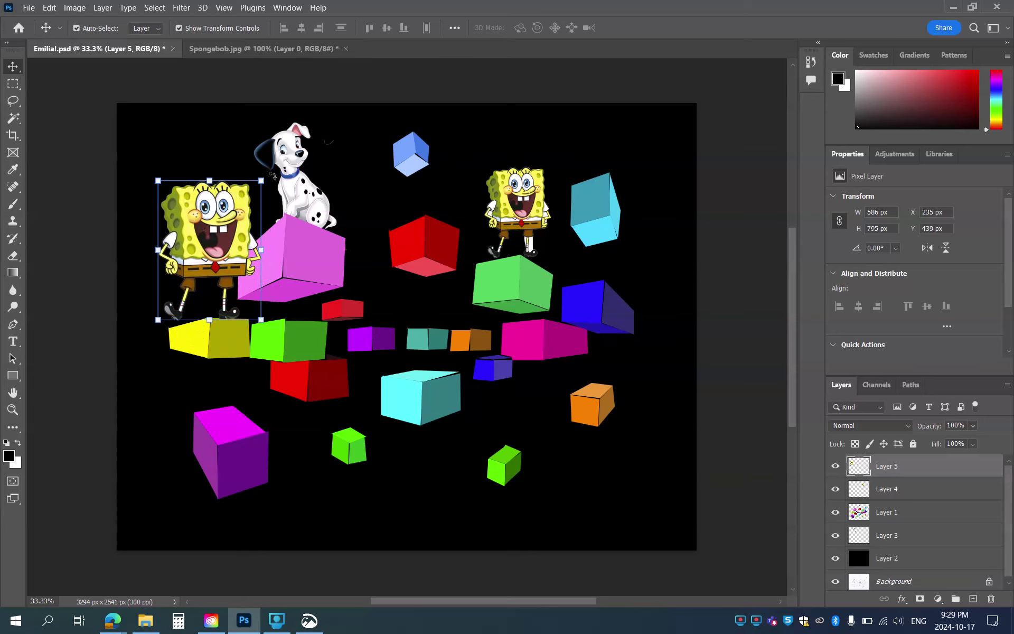
{"action": "left_click_drag", "start_coordinate": [269, 178], "coordinate": [266, 168]}
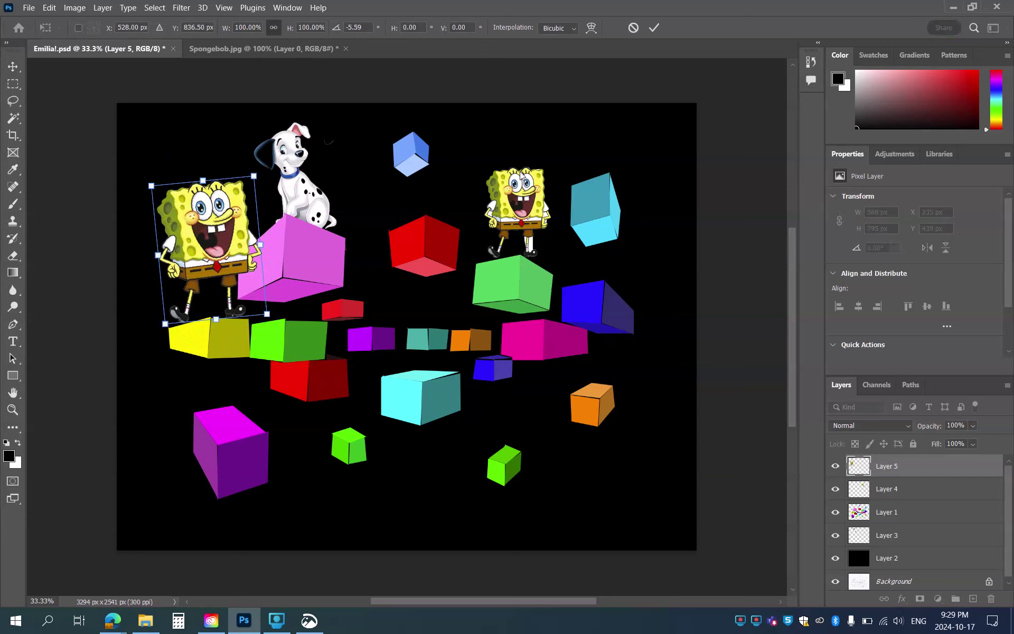
{"action": "left_click", "coordinate": [655, 27]}
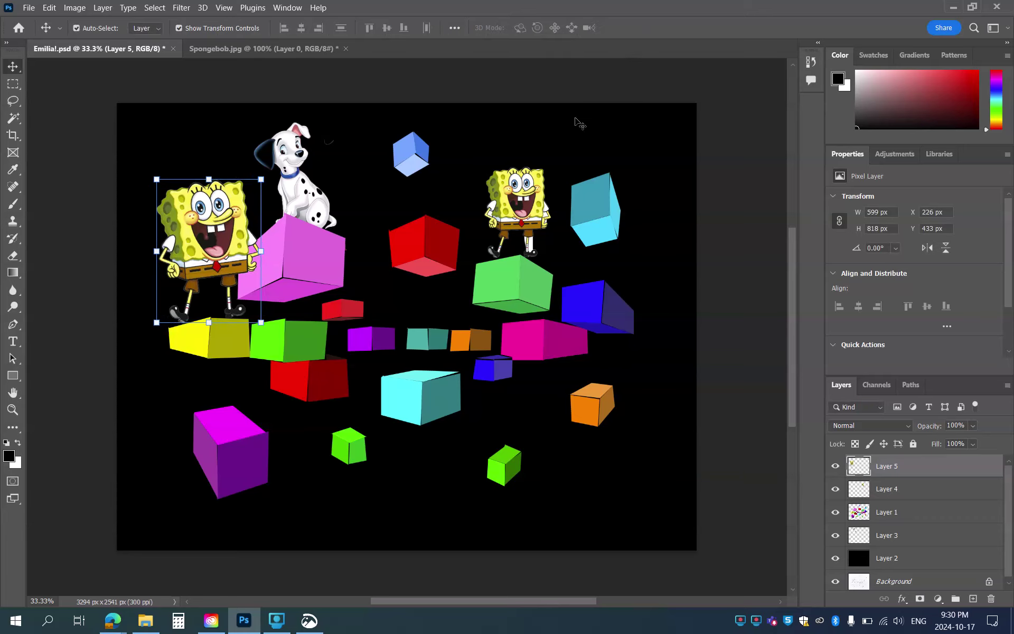
In Spongebob.jpg, clear the selection and box SpongeBob with the Object Selection Tool.
{"action": "left_click", "coordinate": [236, 48]}
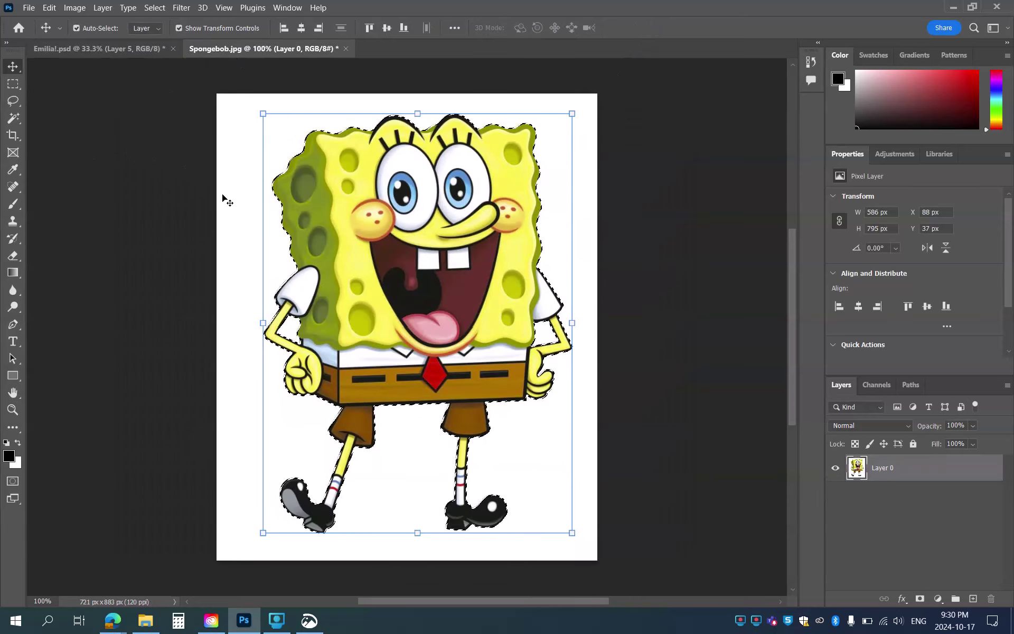
{"action": "left_click", "coordinate": [13, 119]}
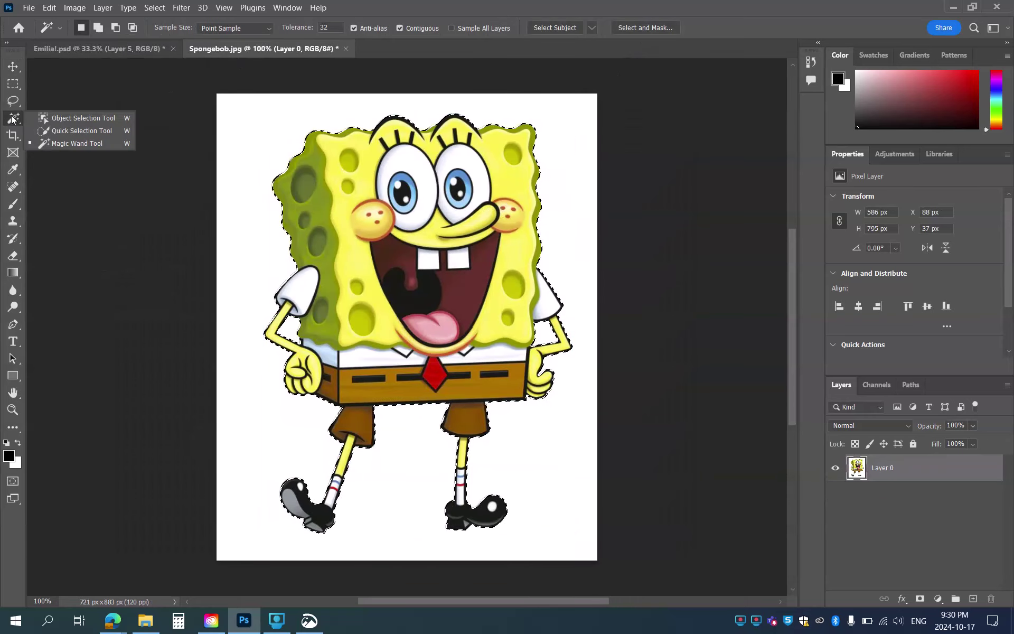
{"action": "left_click", "coordinate": [55, 124]}
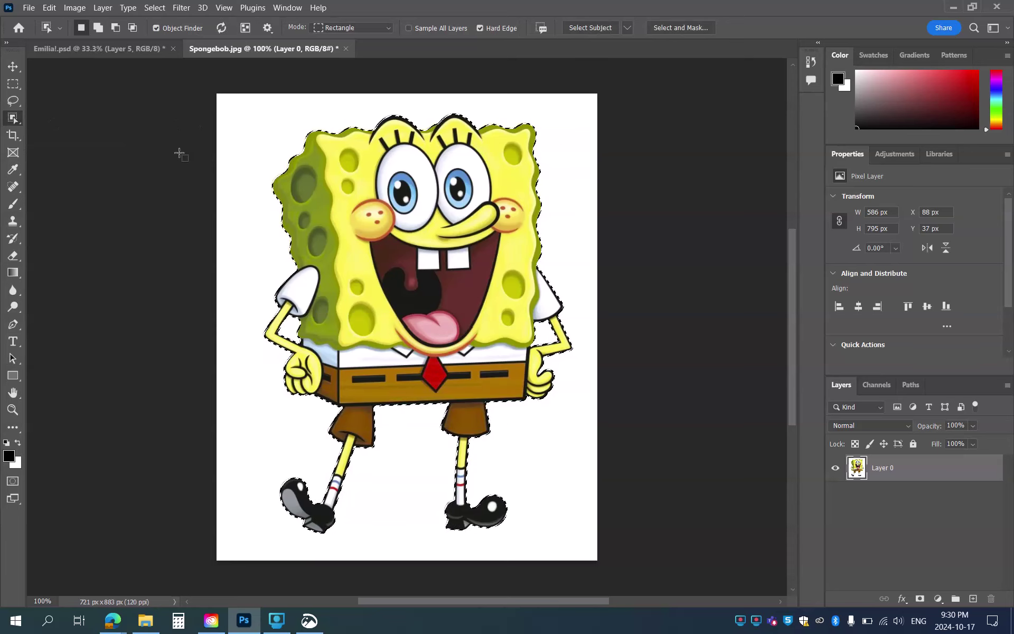
{"action": "key", "text": "ctrl+d"}
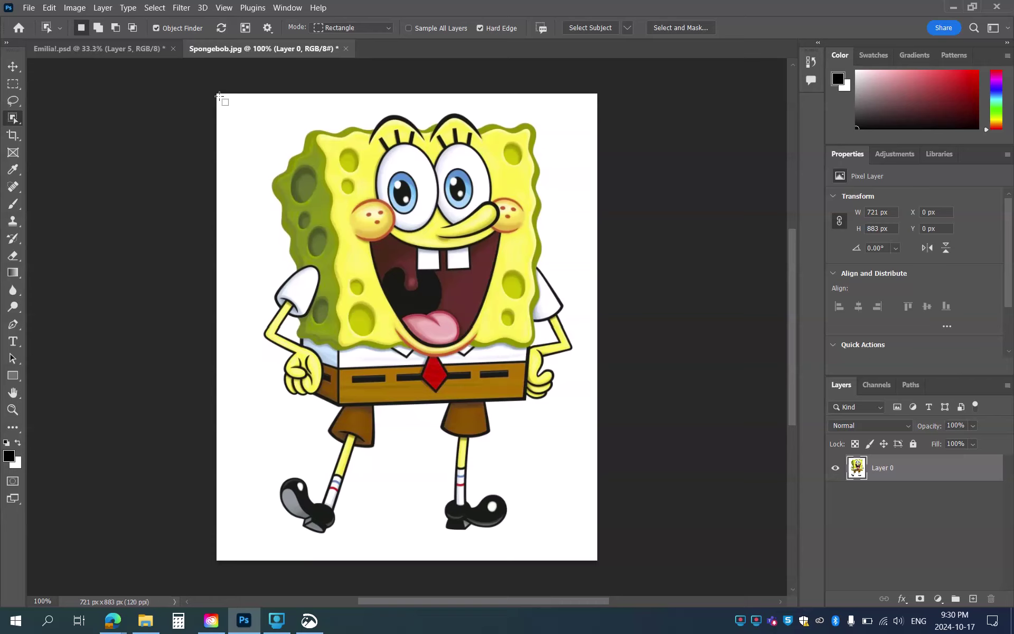
{"action": "left_click_drag", "start_coordinate": [219, 96], "coordinate": [581, 549]}
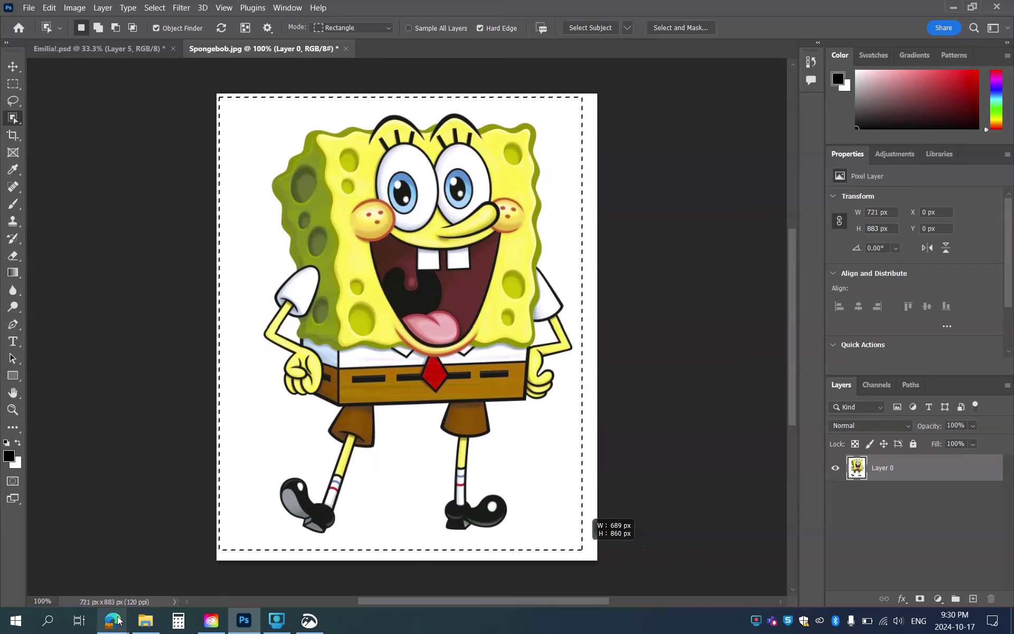
{"action": "mouse_move", "coordinate": [119, 620]}
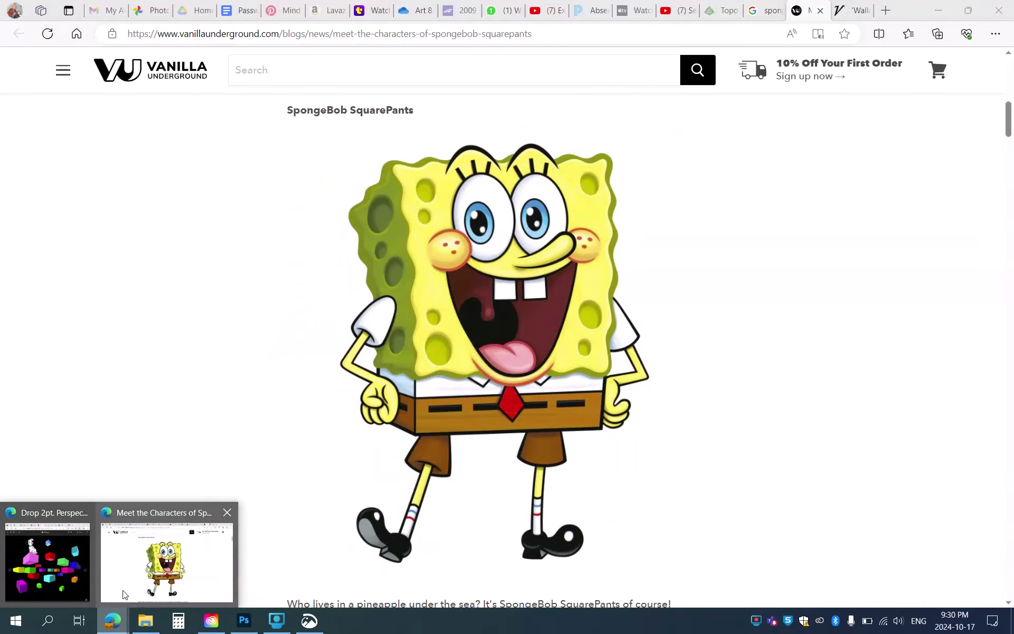
{"action": "left_click", "coordinate": [122, 594]}
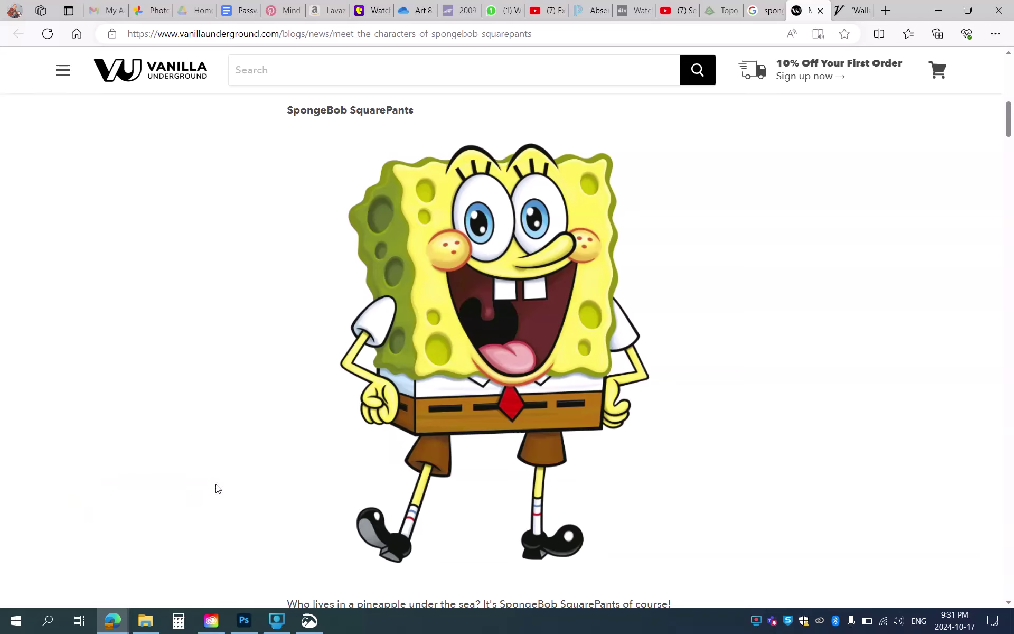
{"action": "right_click", "coordinate": [476, 352]}
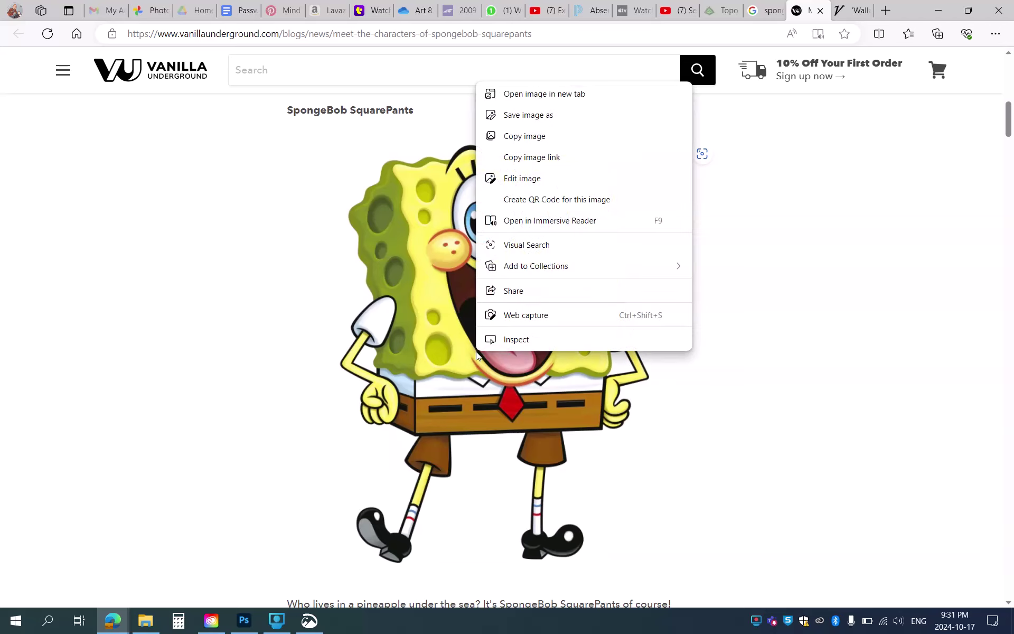
{"action": "left_click", "coordinate": [528, 115]}
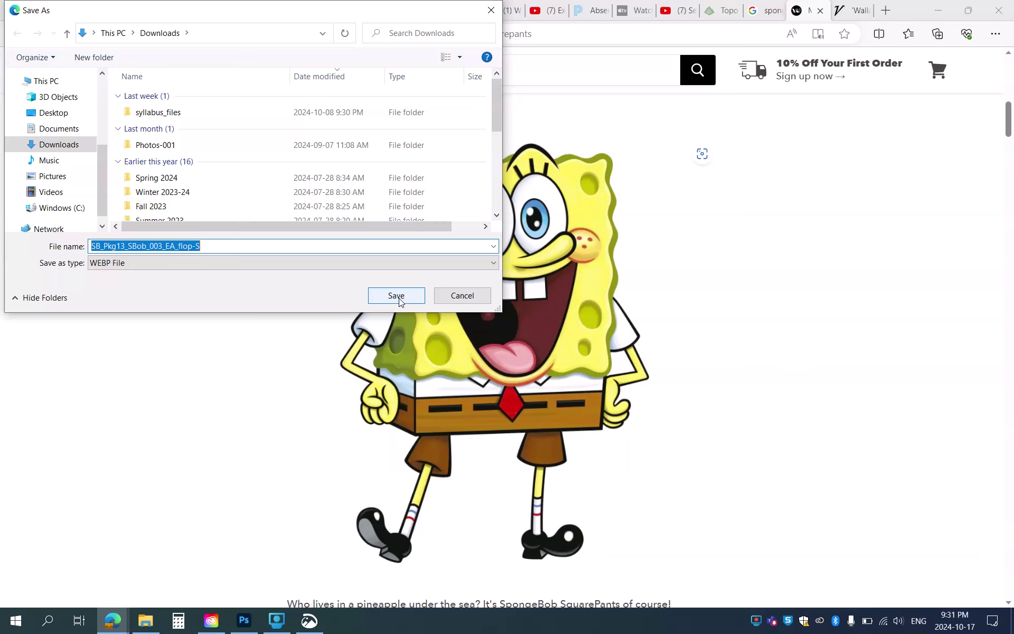
{"action": "left_click", "coordinate": [467, 299]}
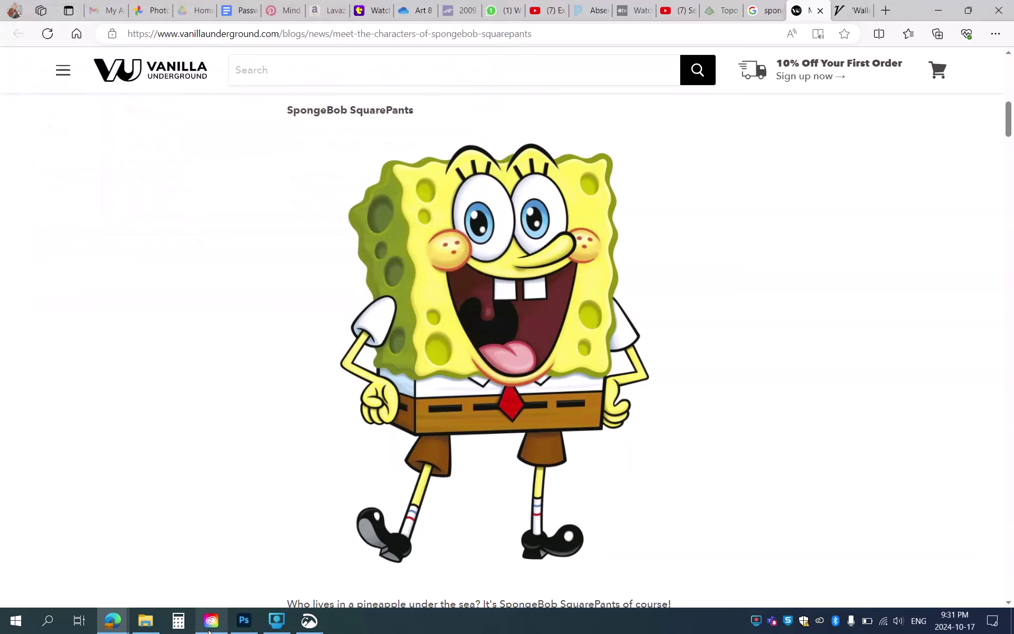
{"action": "left_click", "coordinate": [243, 630]}
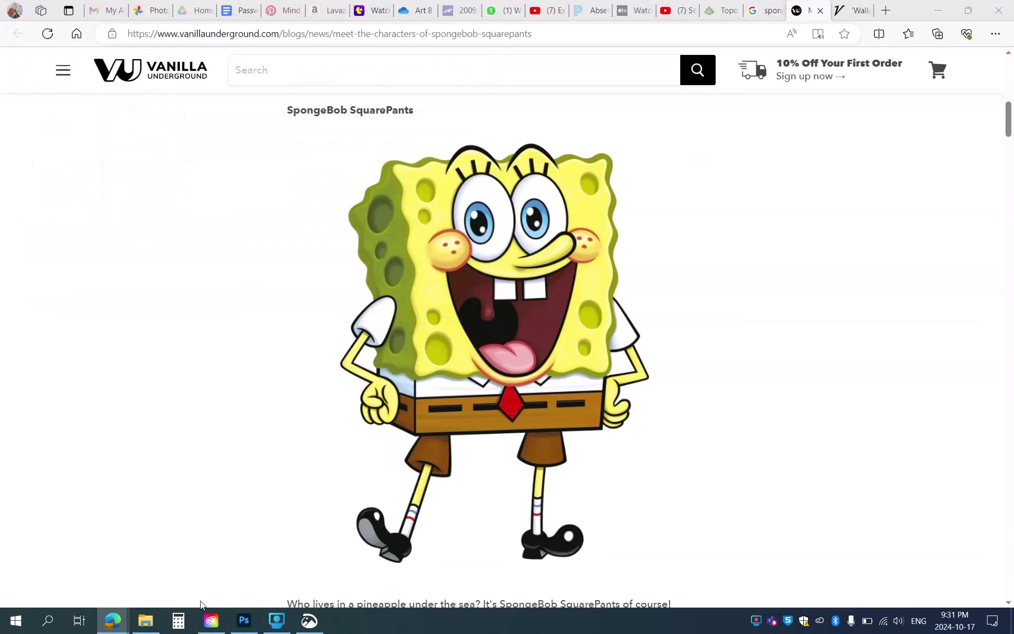
Paste a third SpongeBob copy into Emilia!.psd as Layer 6 and pick the Move tool.
{"action": "left_click", "coordinate": [242, 618]}
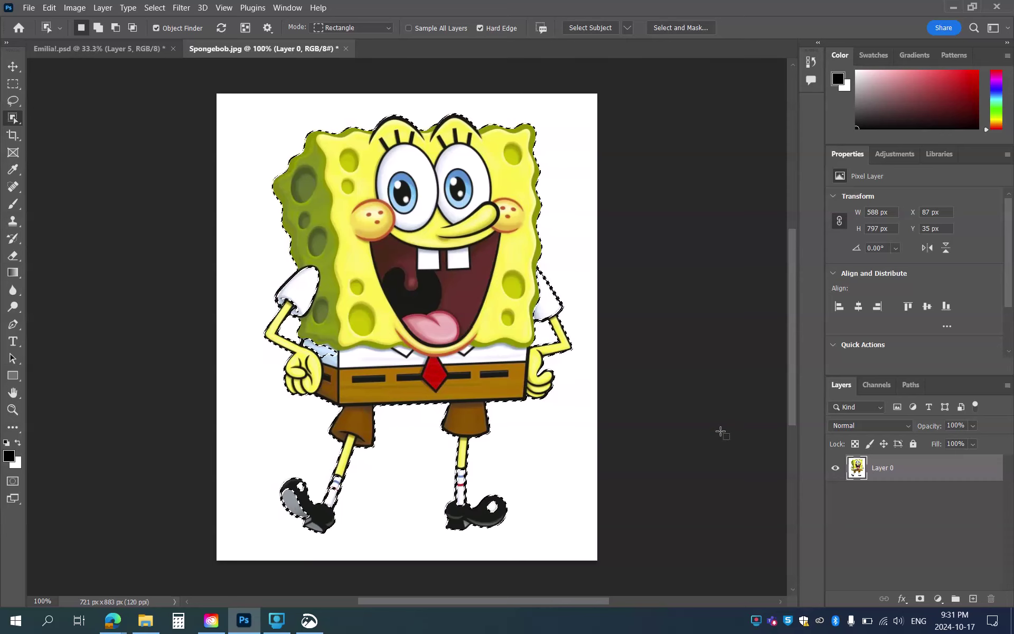
{"action": "left_click", "coordinate": [92, 47]}
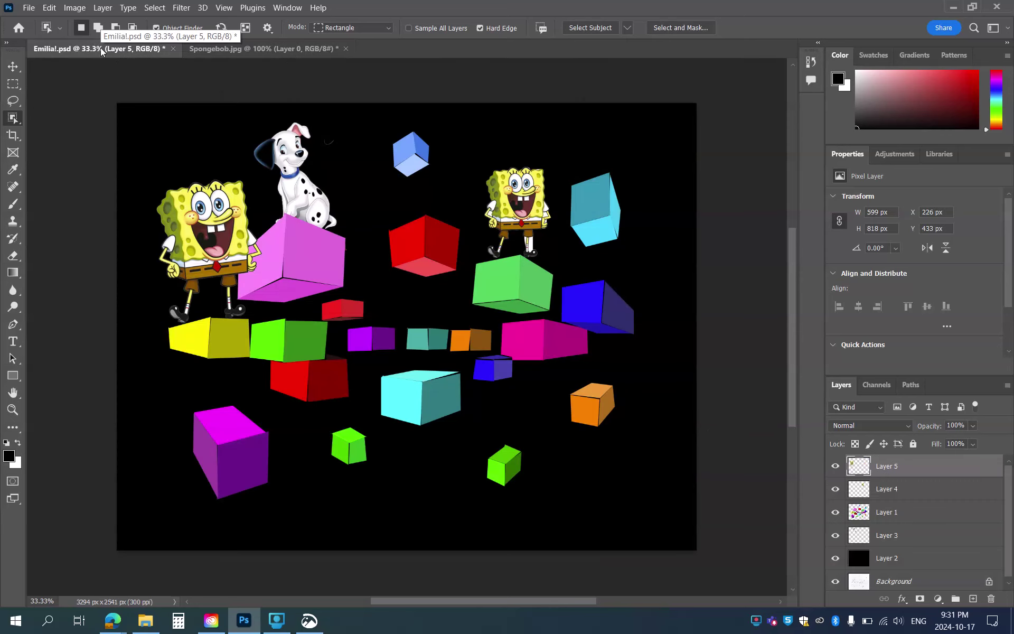
{"action": "key", "text": "ctrl+v"}
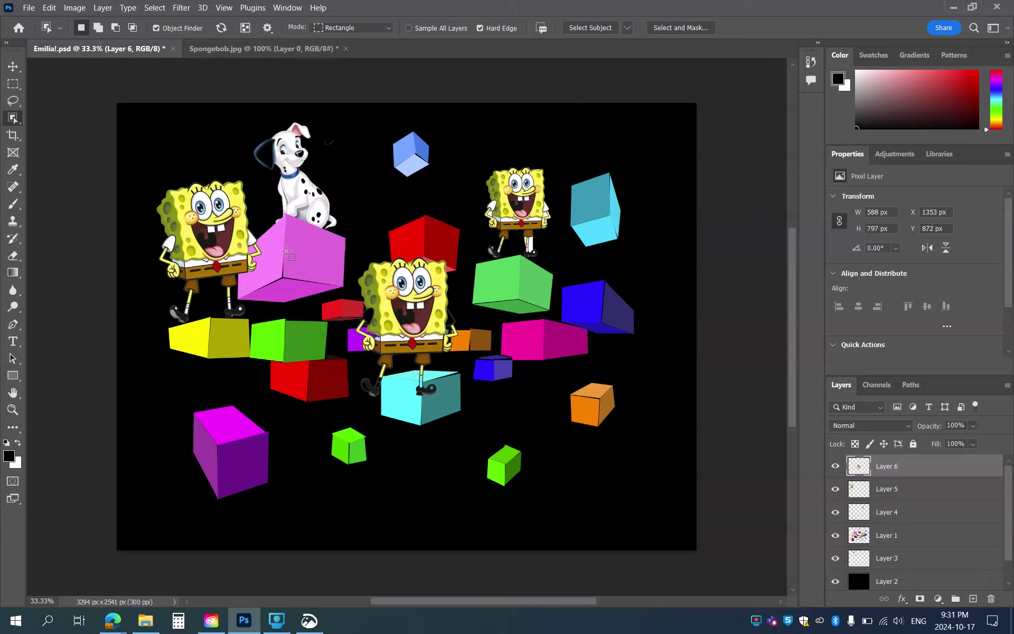
{"action": "left_click", "coordinate": [19, 70]}
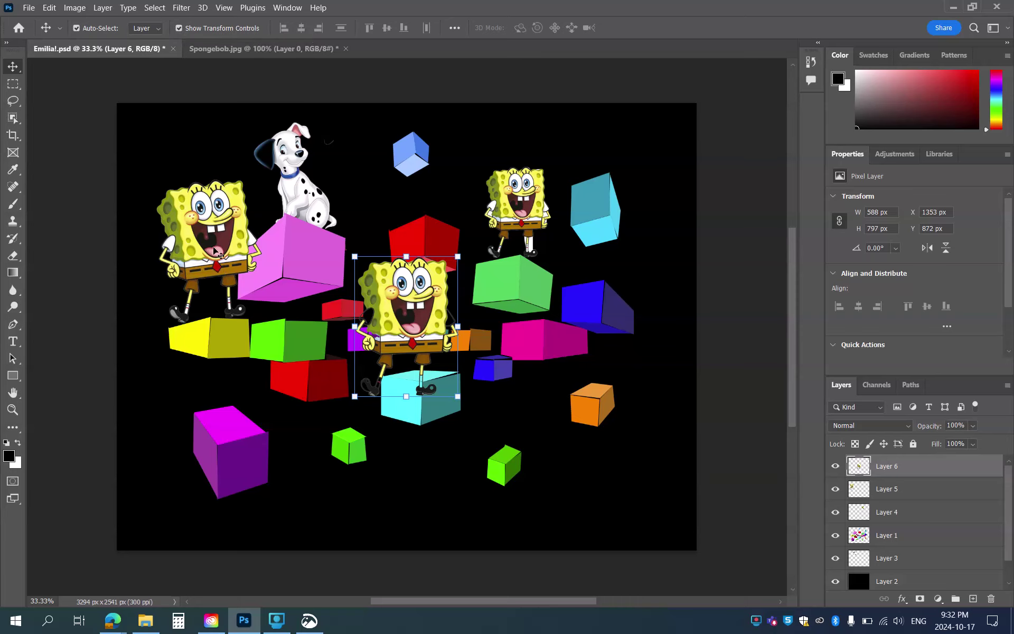
Return to Spongebob.jpg and choose the Magic Wand Tool.
{"action": "left_click", "coordinate": [243, 44]}
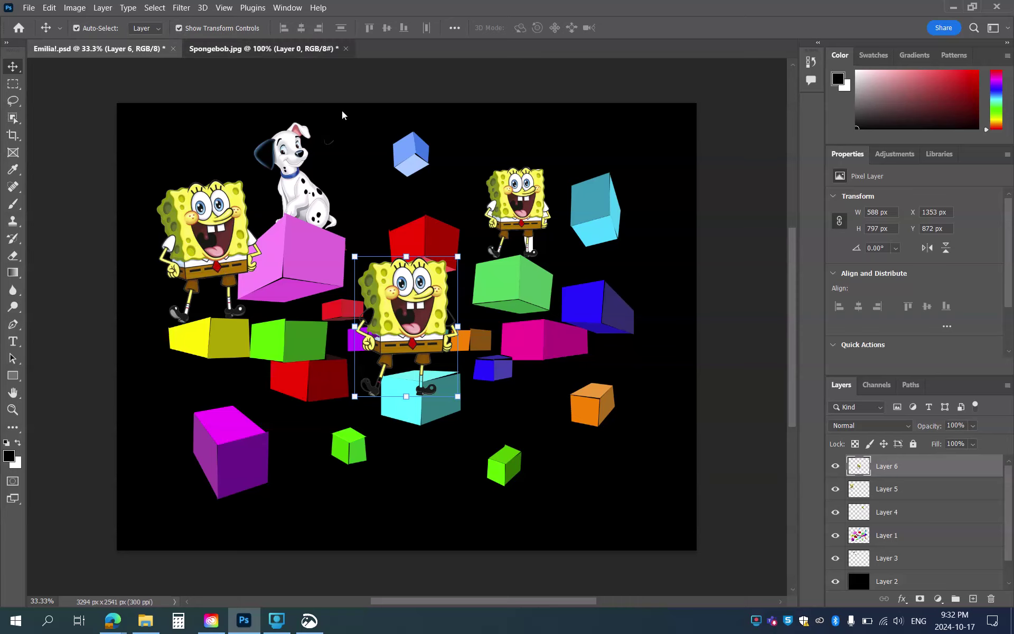
{"action": "right_click", "coordinate": [14, 122]}
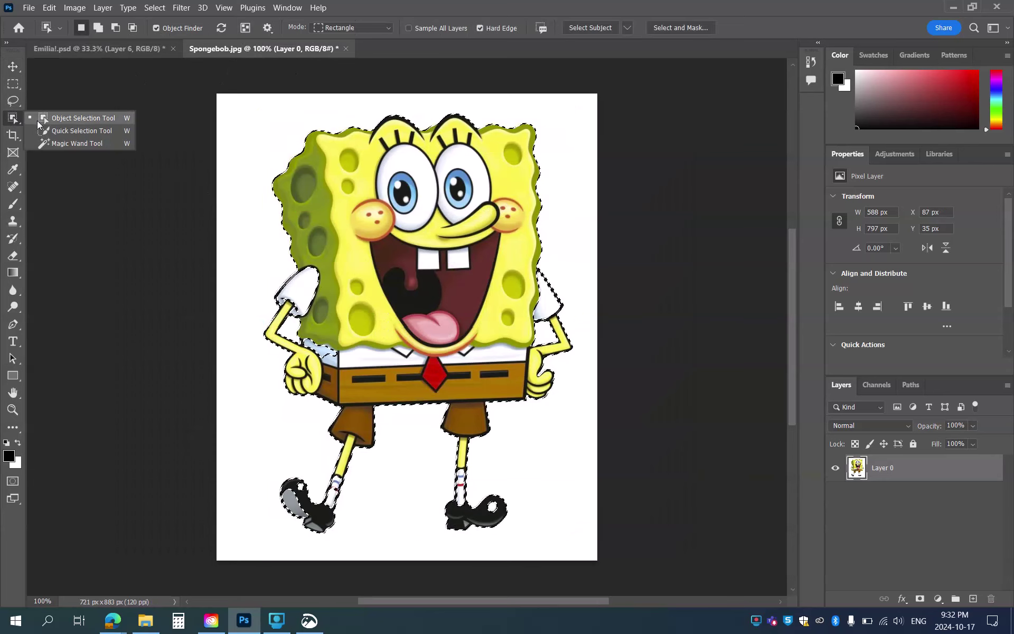
{"action": "left_click", "coordinate": [60, 144]}
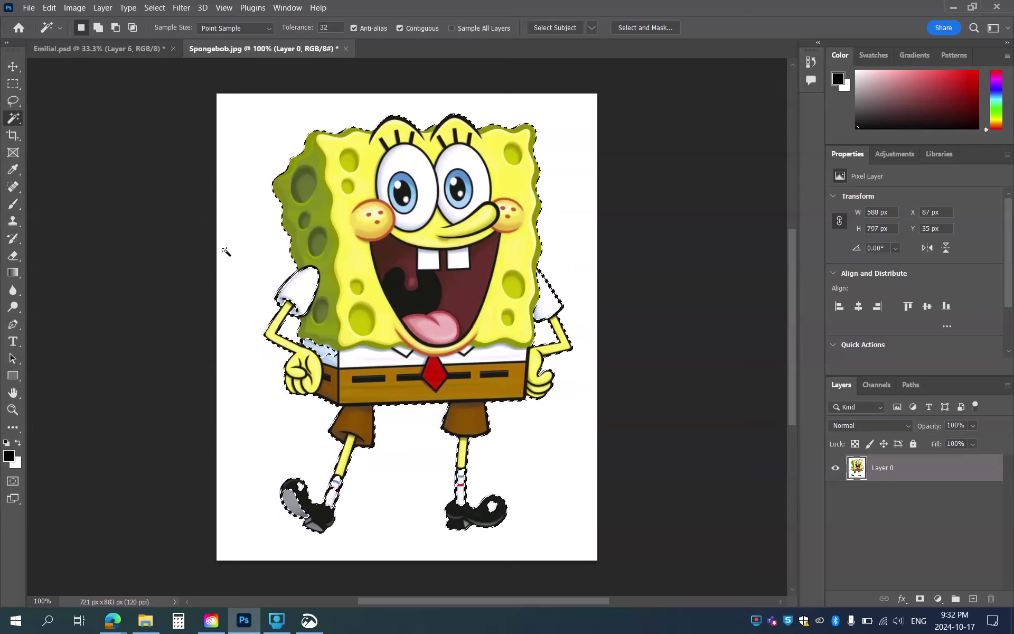